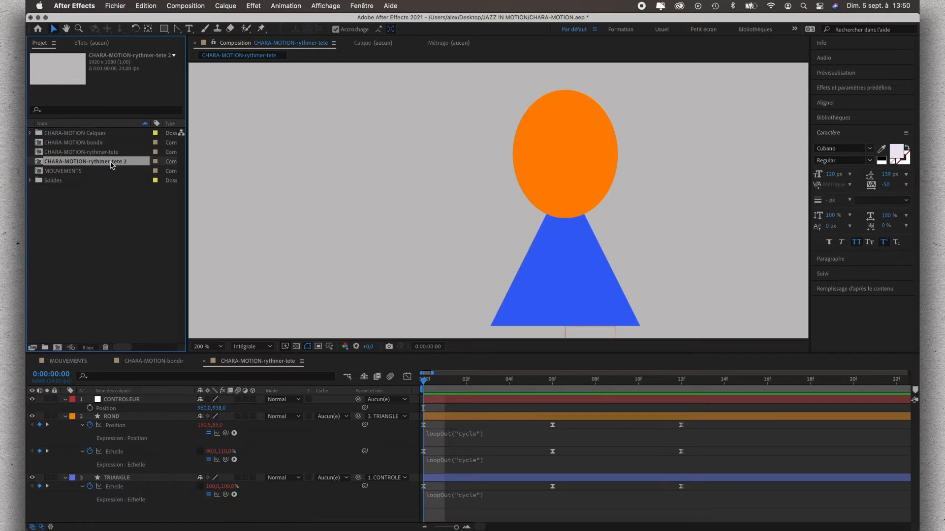
Rename the composition CHARA-MOTION-rythmer-tete 2 as CHARA-MOTION-danser and open it
{"action": "key", "text": "Return"}
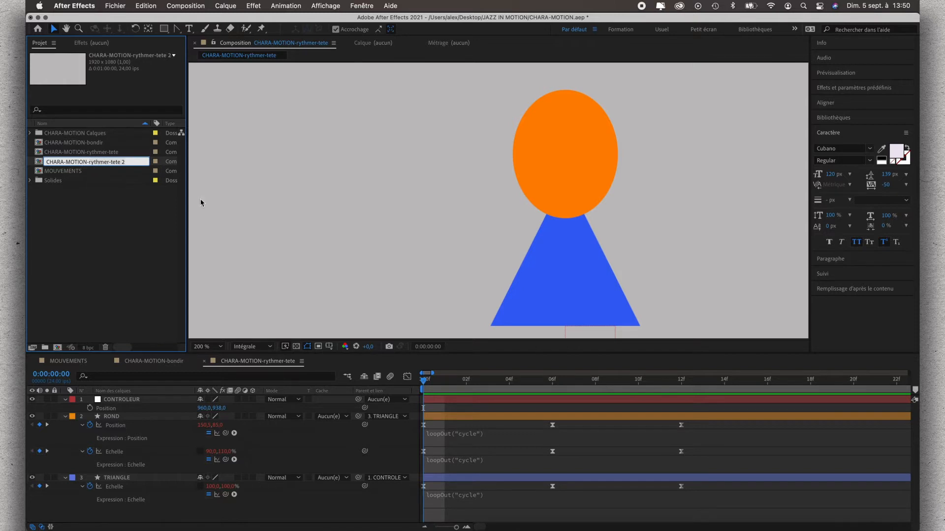
{"action": "key", "text": "BackSpace"}
{"action": "key", "text": "BackSpace"}
{"action": "key", "text": "BackSpace"}
{"action": "key", "text": "BackSpace"}
{"action": "key", "text": "BackSpace"}
{"action": "key", "text": "BackSpace"}
{"action": "key", "text": "BackSpace"}
{"action": "key", "text": "BackSpace"}
{"action": "key", "text": "BackSpace"}
{"action": "key", "text": "BackSpace"}
{"action": "key", "text": "BackSpace"}
{"action": "key", "text": "BackSpace"}
{"action": "key", "text": "BackSpace"}
{"action": "type", "text": "dan"}
{"action": "key", "text": "Return"}
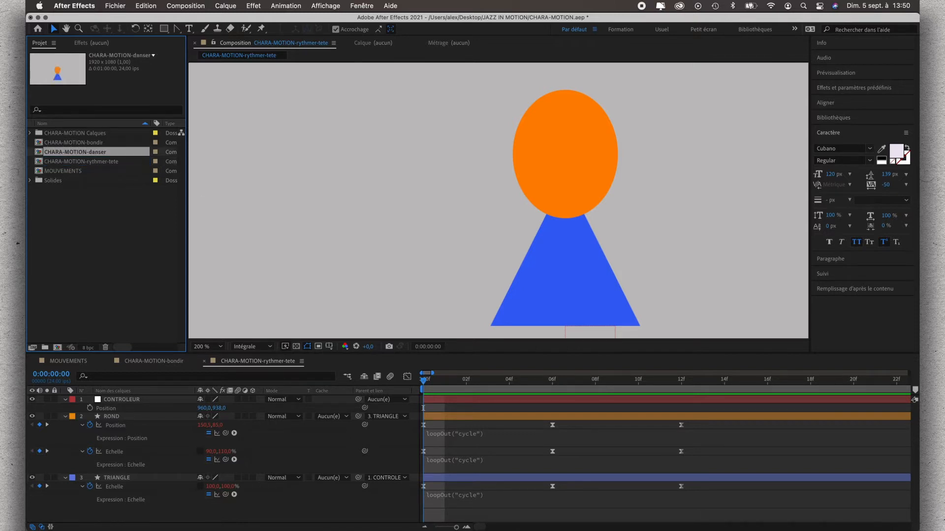
{"action": "double_click", "coordinate": [94, 154]}
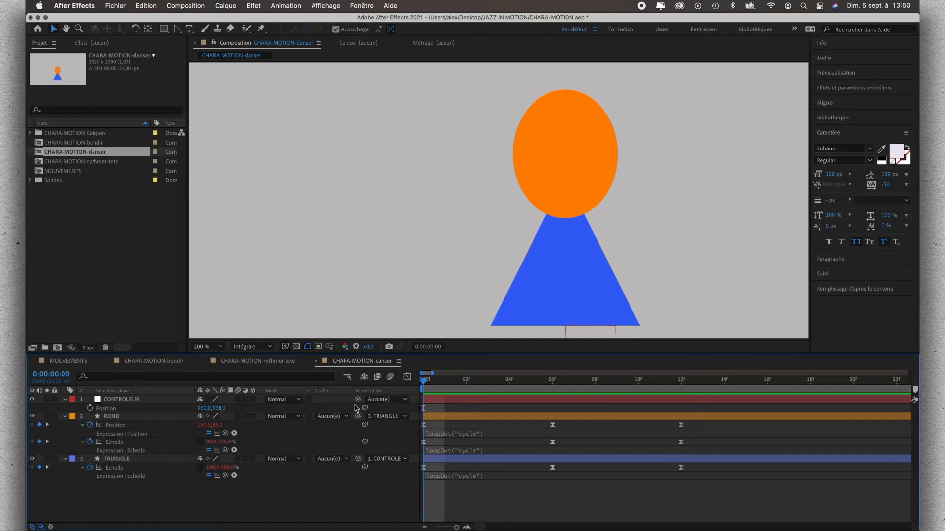
Remove the loopOut expressions from ROND's position and scale and TRIANGLE's scale, and delete their keyframes at frames 6 and 12
{"action": "left_click", "coordinate": [91, 425], "text": "alt"}
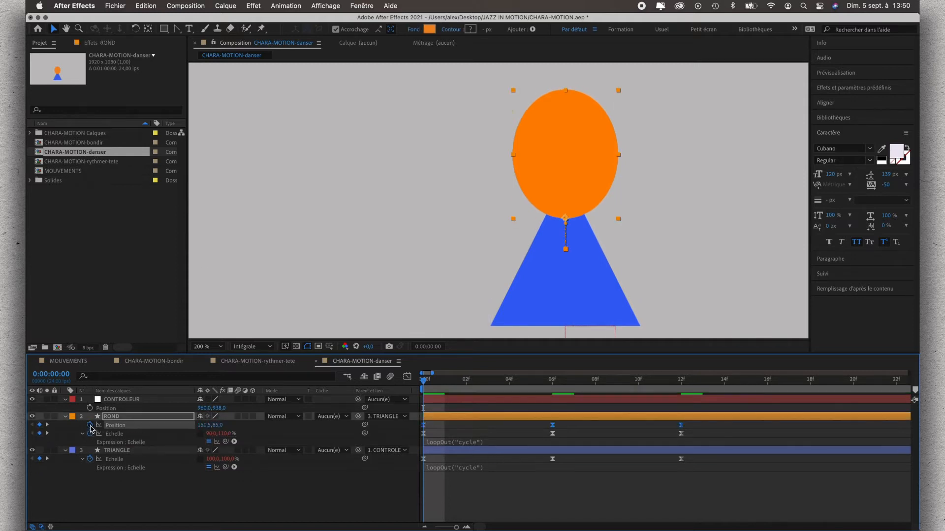
{"action": "left_click", "coordinate": [90, 434], "text": "alt"}
{"action": "left_click", "coordinate": [90, 451], "text": "alt"}
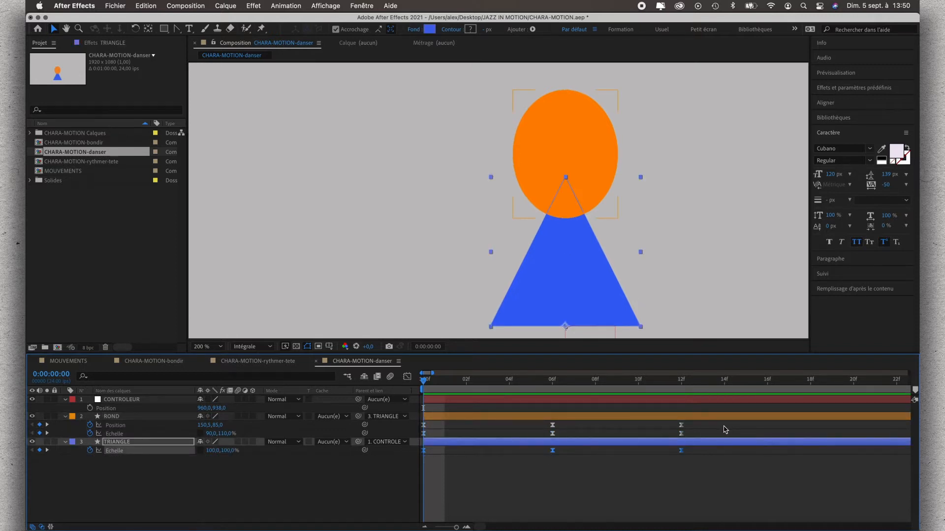
{"action": "left_click_drag", "start_coordinate": [721, 423], "coordinate": [543, 465]}
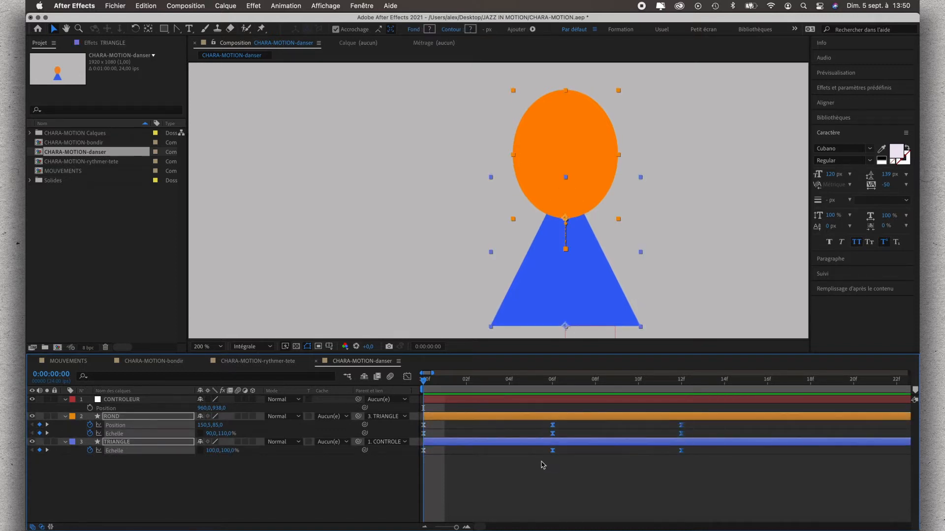
{"action": "key", "text": "Delete"}
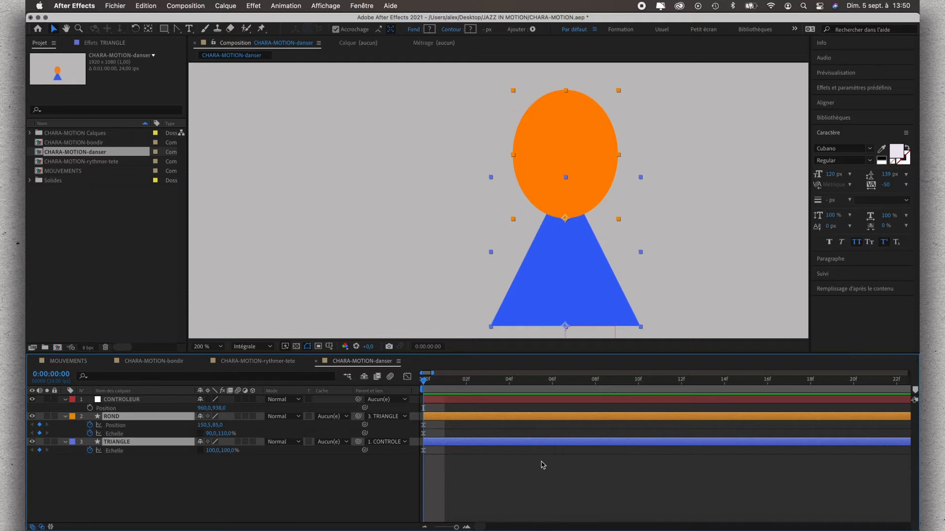
Set the ROND layer's scale to 100% on both axes at frame 0
{"action": "left_click", "coordinate": [423, 434]}
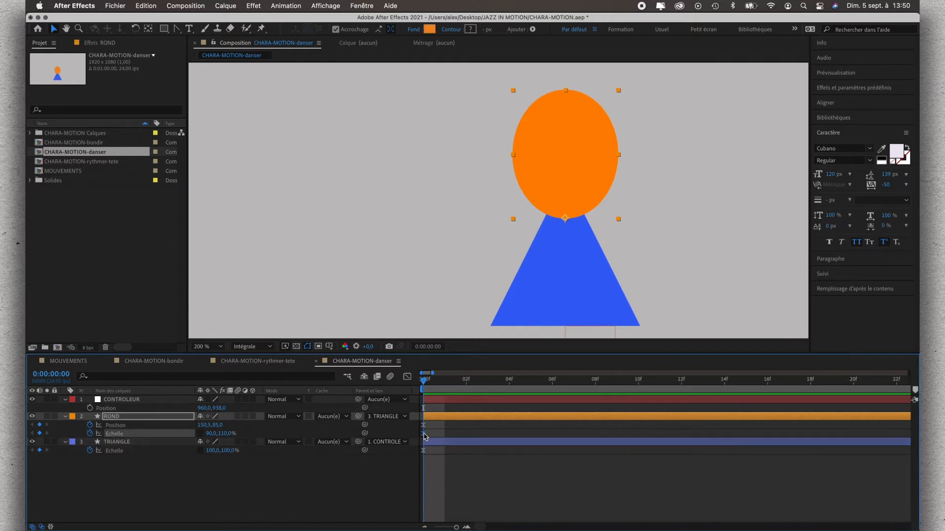
{"action": "left_click", "coordinate": [211, 434]}
{"action": "type", "text": "100"}
{"action": "key", "text": "Tab"}
{"action": "type", "text": "100"}
{"action": "key", "text": "Tab"}
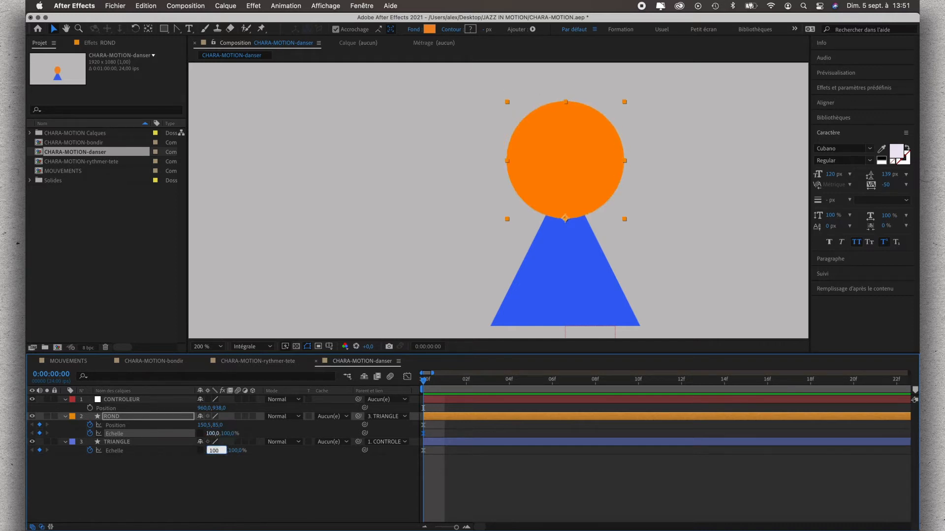
{"action": "left_click", "coordinate": [253, 468]}
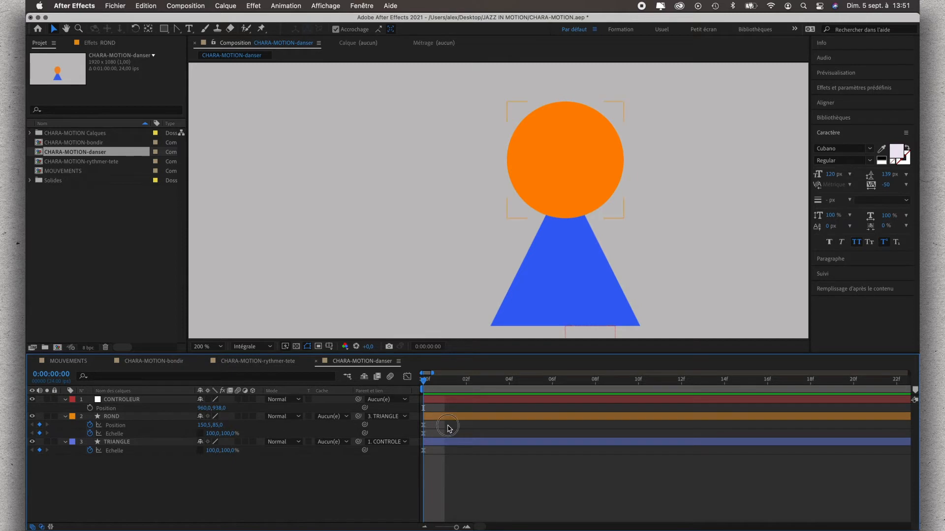
Delete the remaining frame 0 keyframes on ROND's position and scale and on TRIANGLE's scale
{"action": "left_click_drag", "start_coordinate": [447, 426], "coordinate": [421, 463]}
{"action": "key", "text": "Delete"}
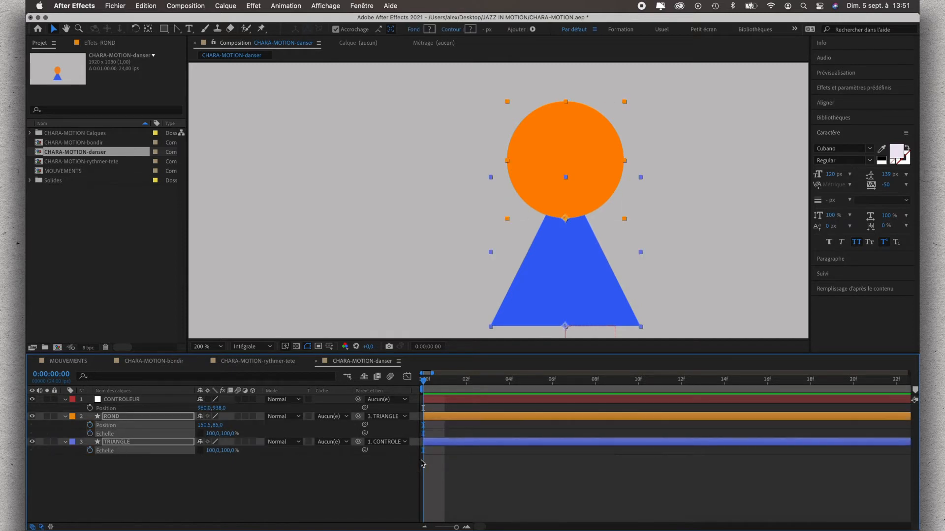
{"action": "mouse_move", "coordinate": [433, 379]}
{"action": "left_mouse_down"}
{"action": "mouse_move", "coordinate": [590, 397]}
{"action": "mouse_move", "coordinate": [423, 391]}
{"action": "left_mouse_up"}
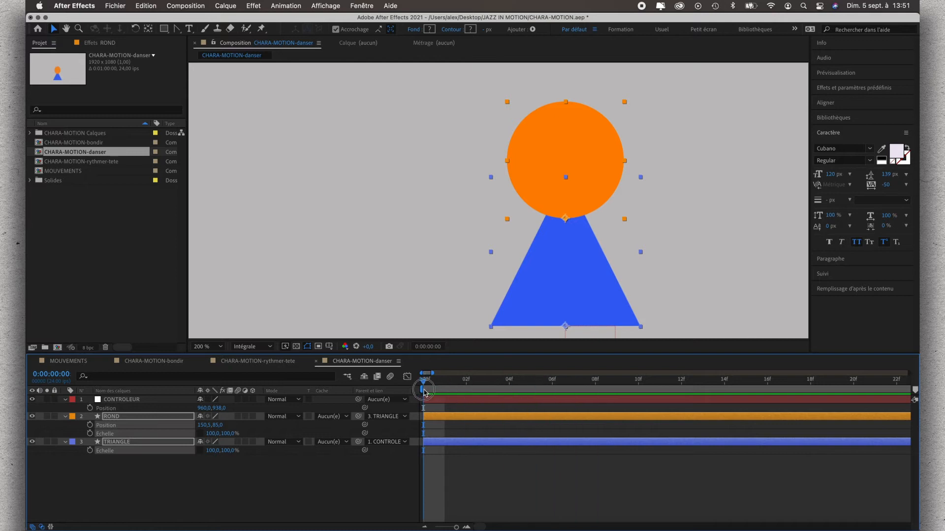
{"action": "left_click", "coordinate": [444, 431]}
Add a keyframe at frame 0 to the path (Tracé 1) inside Groupe 1 of the TRIANGLE layer
{"action": "left_click", "coordinate": [153, 443]}
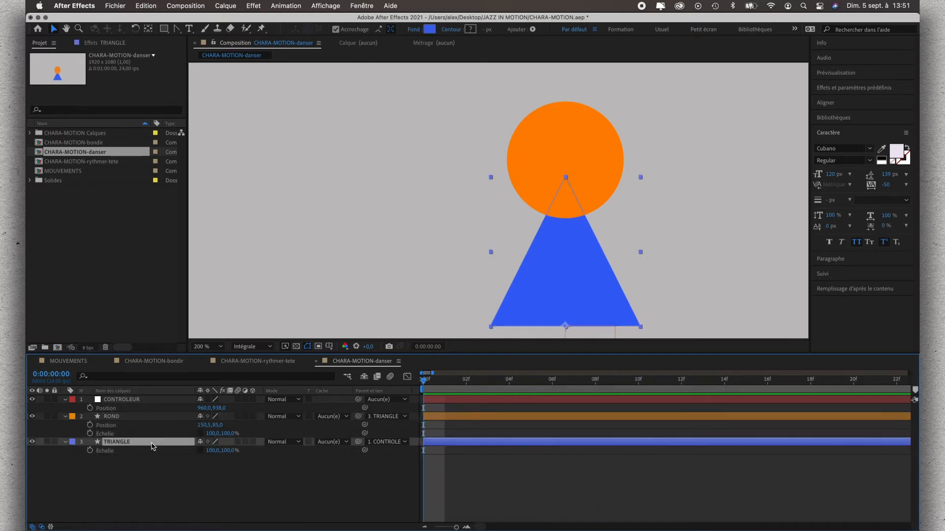
{"action": "left_click", "coordinate": [66, 442]}
{"action": "left_click", "coordinate": [65, 443]}
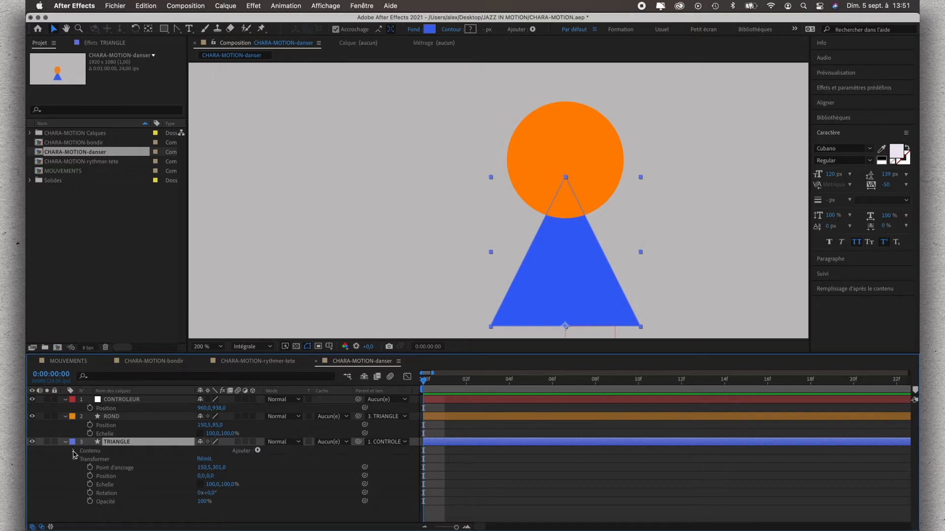
{"action": "left_click", "coordinate": [74, 452]}
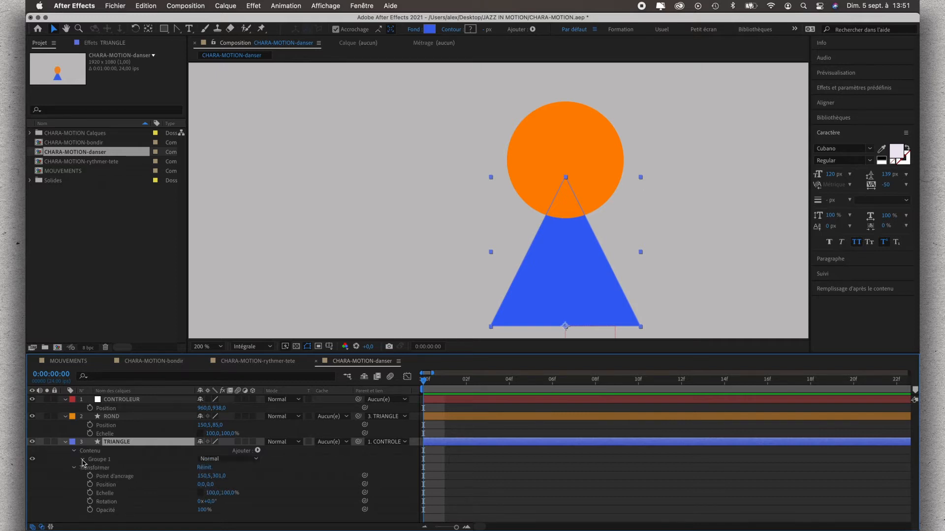
{"action": "left_click", "coordinate": [82, 460]}
{"action": "left_click", "coordinate": [136, 468]}
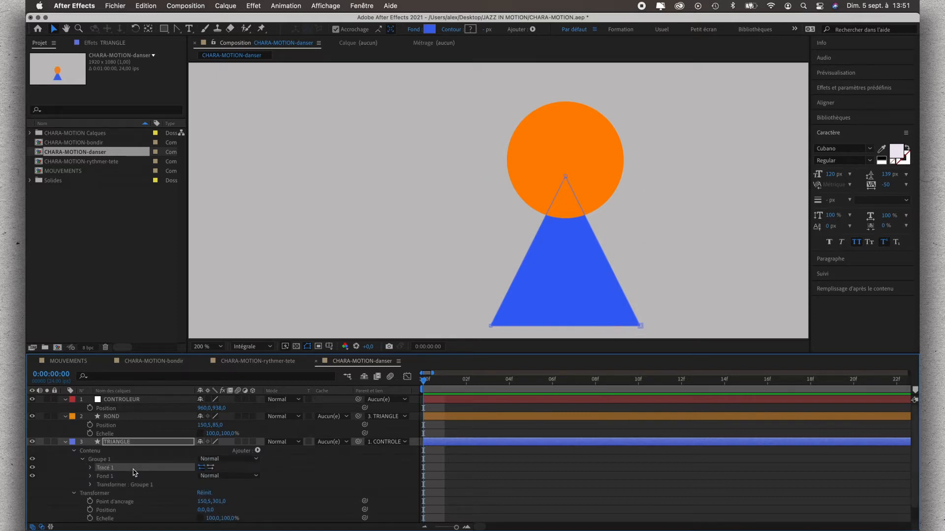
{"action": "left_click", "coordinate": [91, 468]}
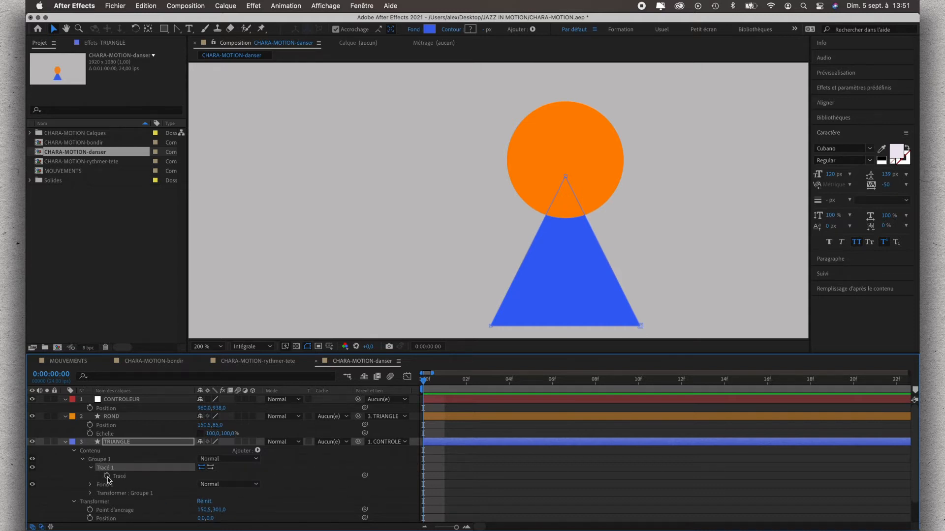
{"action": "left_click", "coordinate": [107, 476]}
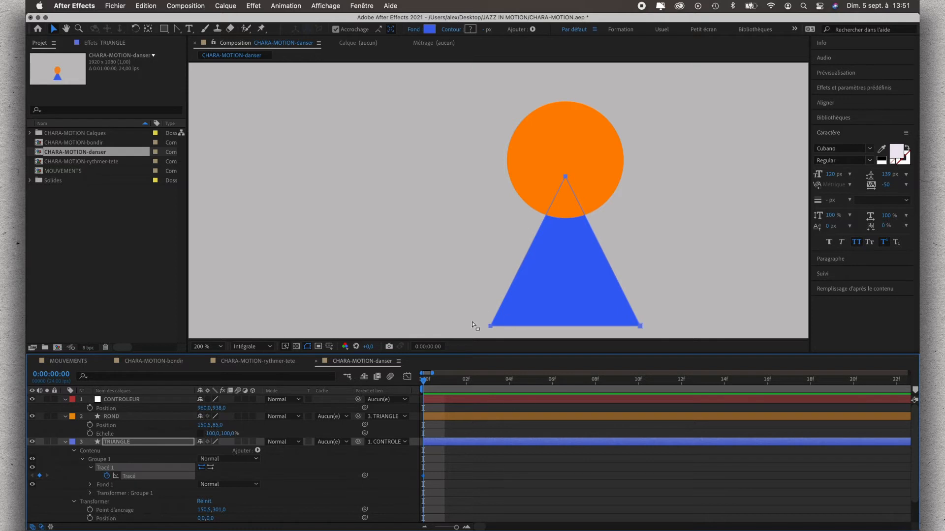
At frame 3, raise only the triangle path's bottom-right vertex by over a third of its height and mark that height with a horizontal ruler guide
{"action": "key", "text": "Page_Down"}
{"action": "key", "text": "Page_Down"}
{"action": "key", "text": "Page_Down"}
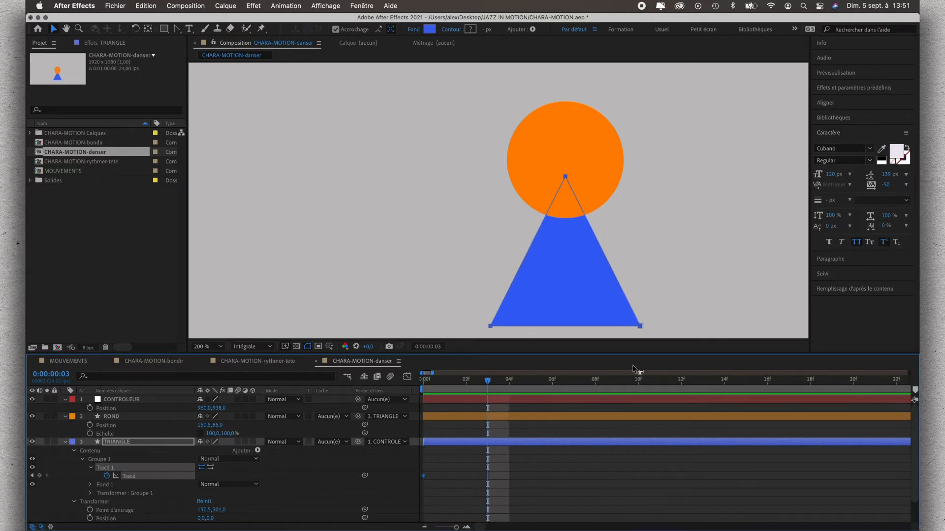
{"action": "left_click_drag", "start_coordinate": [640, 325], "coordinate": [656, 300]}
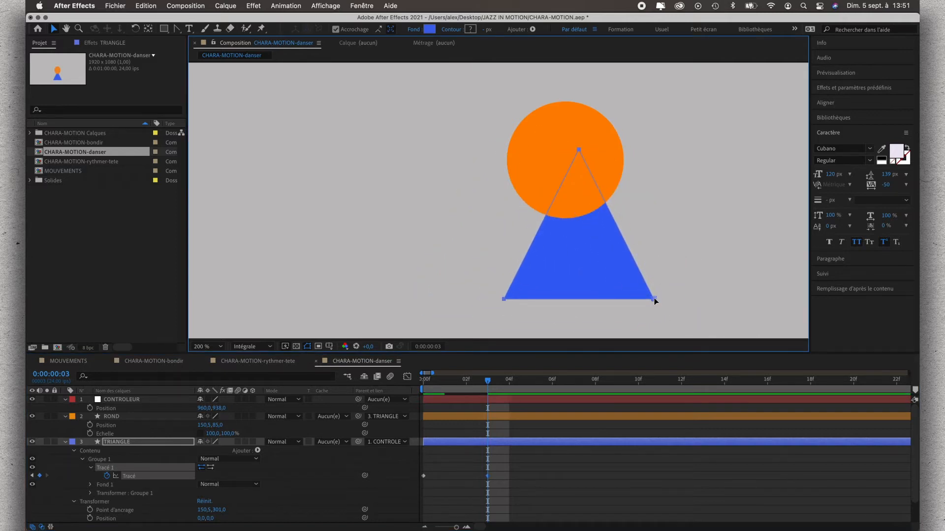
{"action": "key", "text": "super+z"}
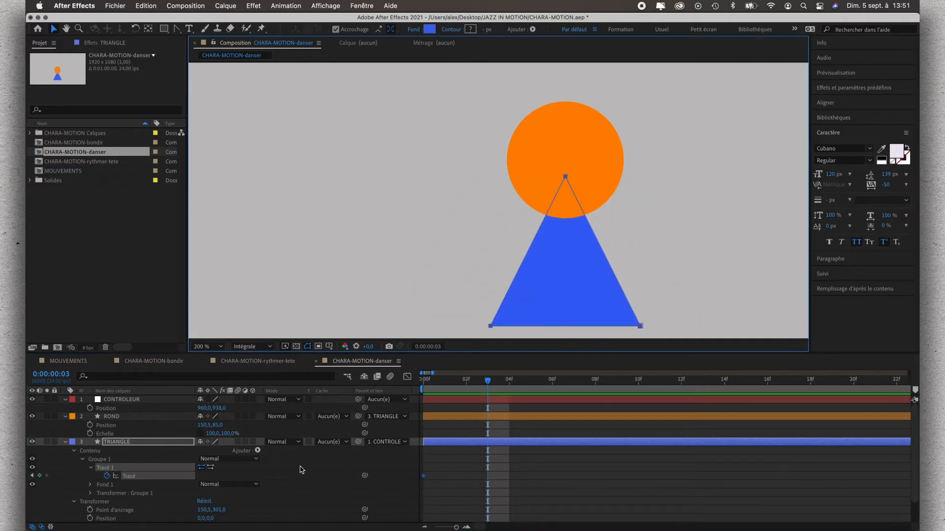
{"action": "left_click", "coordinate": [156, 461]}
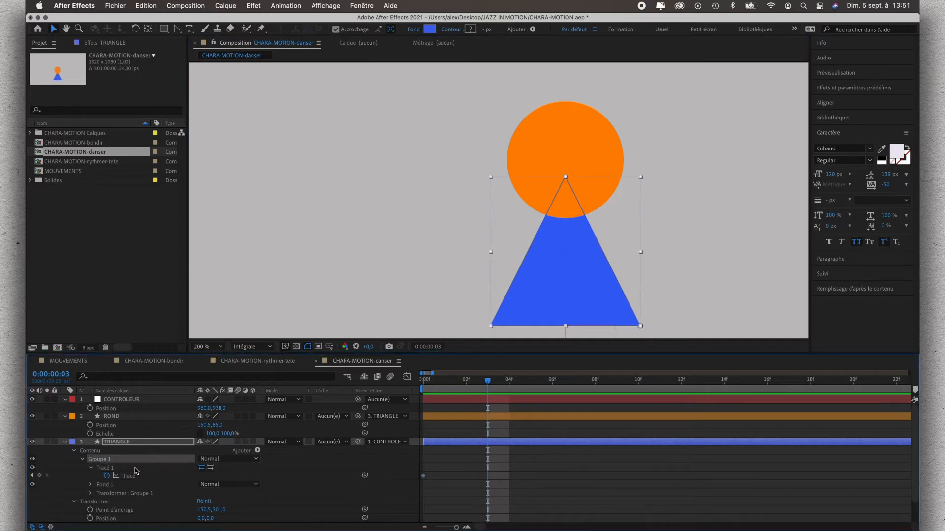
{"action": "left_click", "coordinate": [136, 468]}
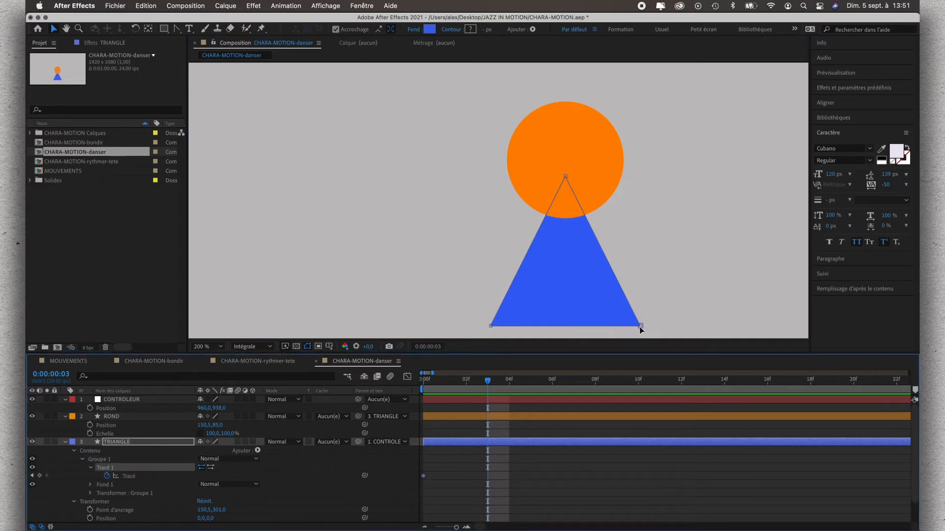
{"action": "left_click_drag", "start_coordinate": [642, 325], "coordinate": [641, 270]}
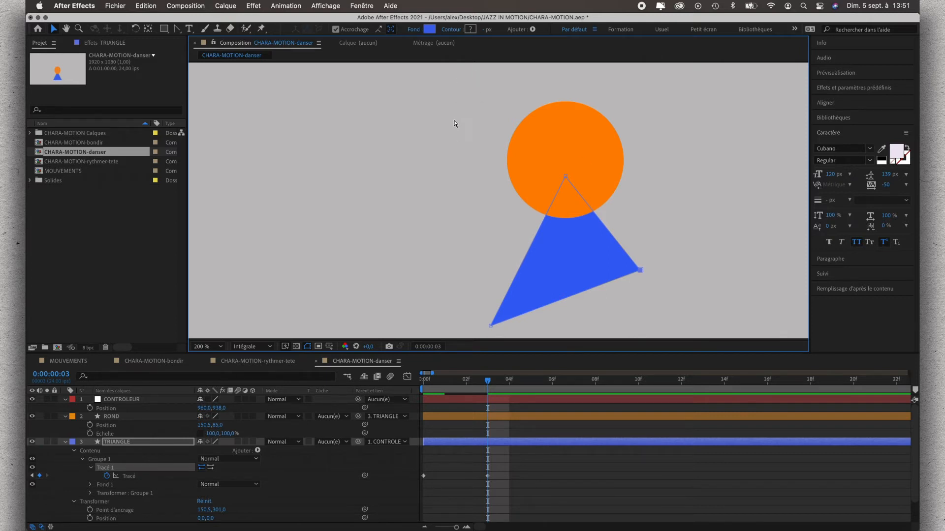
{"action": "key", "text": "super+r"}
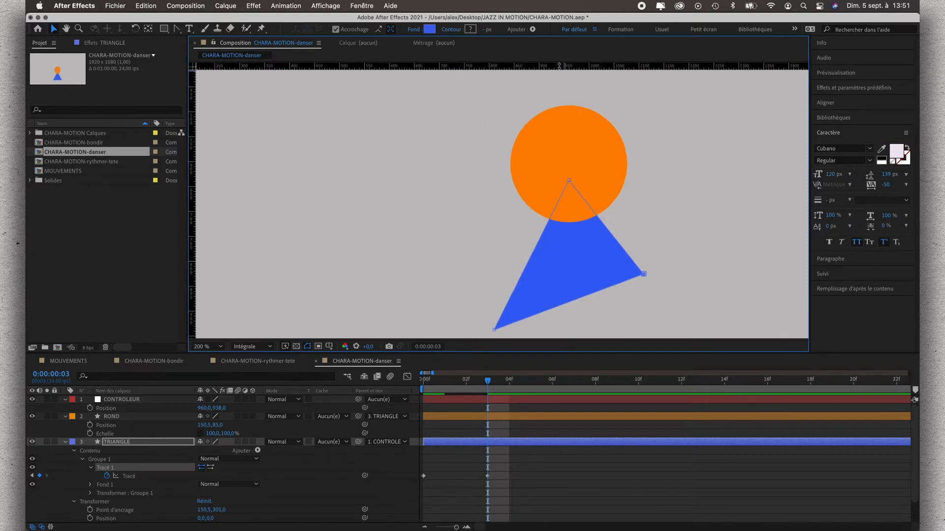
{"action": "left_click_drag", "start_coordinate": [559, 66], "coordinate": [565, 274]}
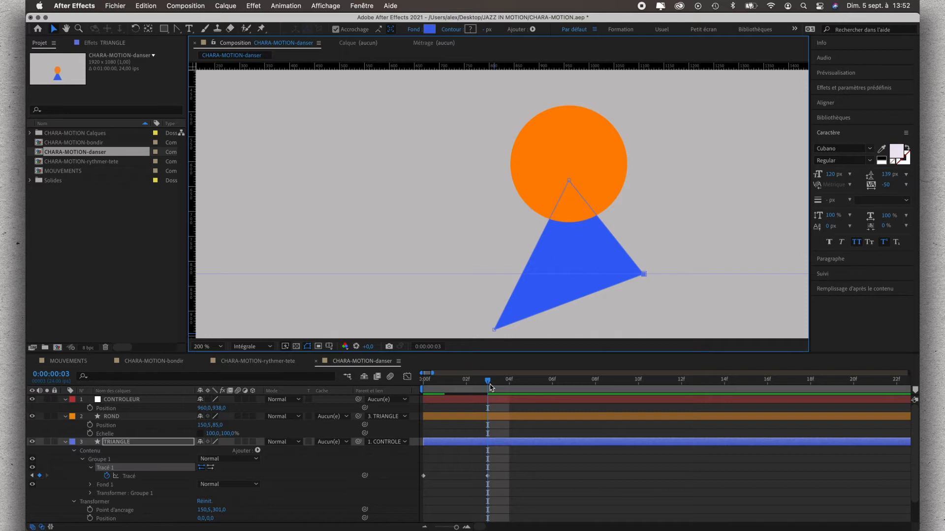
Copy the triangle path's frame 0 keyframe to frame 6 and place a horizontal guide along the triangle's base
{"action": "key", "text": "Page_Down"}
{"action": "key", "text": "Page_Down"}
{"action": "key", "text": "Page_Down"}
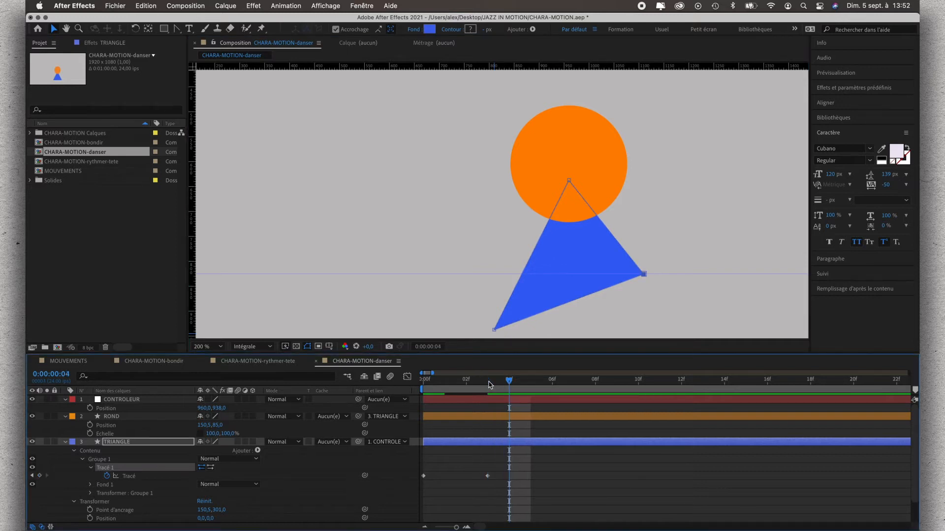
{"action": "left_click", "coordinate": [423, 476]}
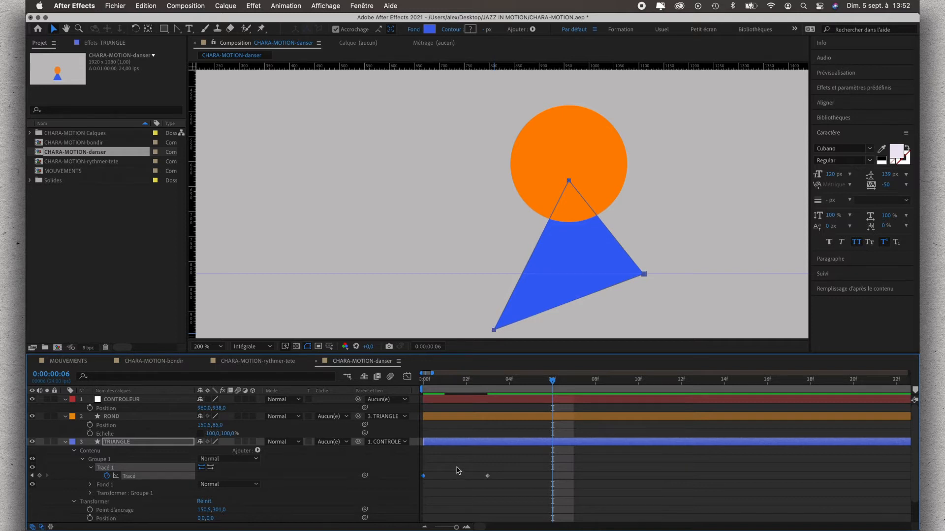
{"action": "key", "text": "super+v"}
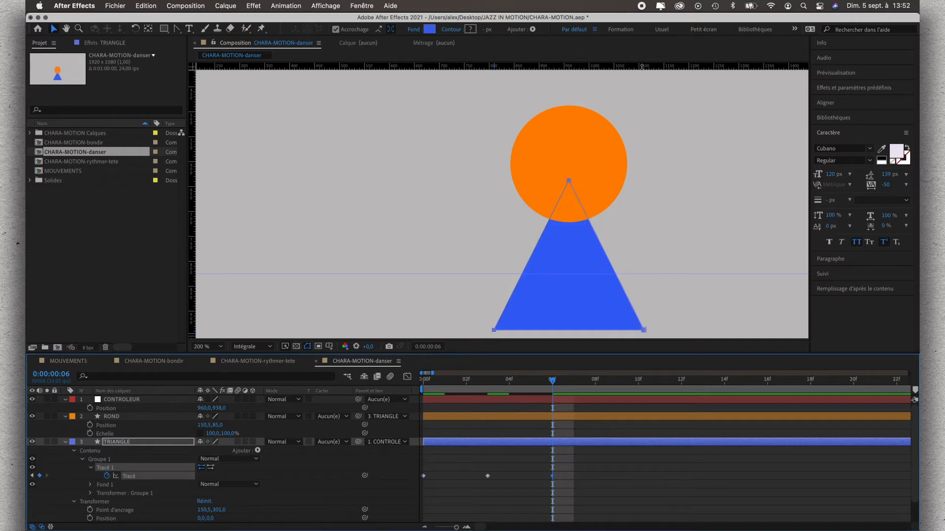
{"action": "left_click_drag", "start_coordinate": [641, 67], "coordinate": [655, 330]}
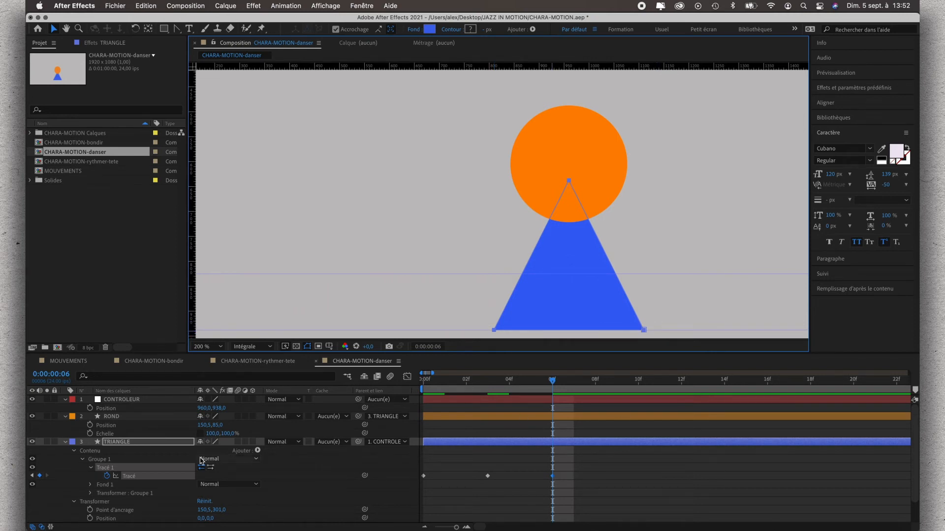
At frame 6, stretch the triangle path's bottom-right vertex outward along the base guide and place a vertical guide through it
{"action": "left_click", "coordinate": [162, 459]}
{"action": "left_click", "coordinate": [161, 468]}
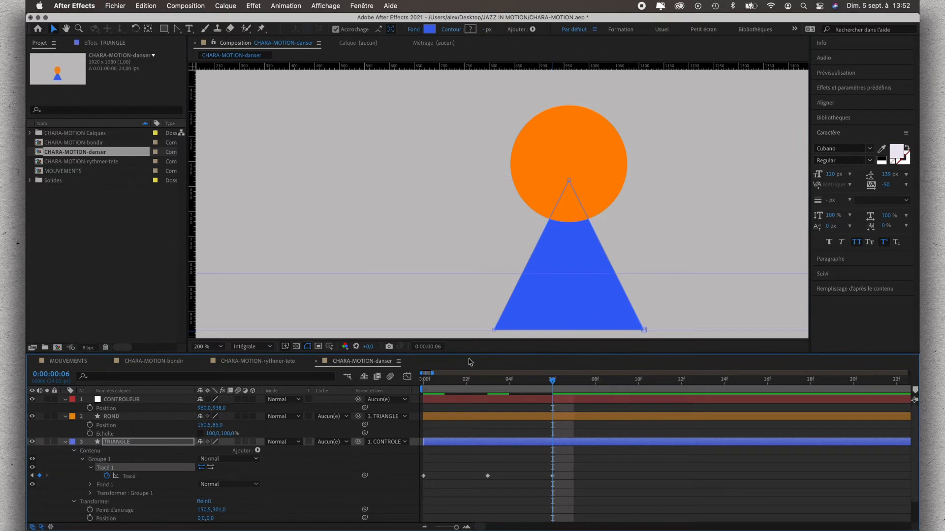
{"action": "left_click_drag", "start_coordinate": [644, 330], "coordinate": [732, 328]}
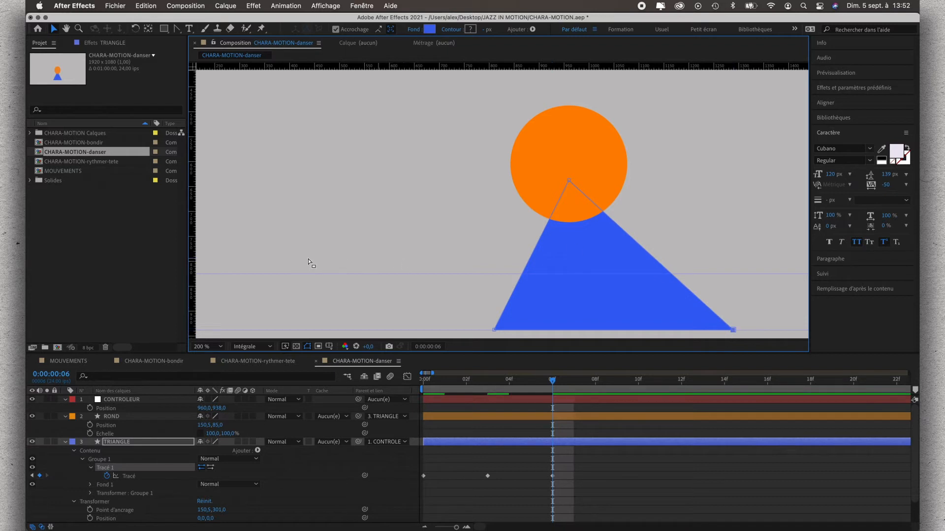
{"action": "left_click_drag", "start_coordinate": [195, 258], "coordinate": [733, 294]}
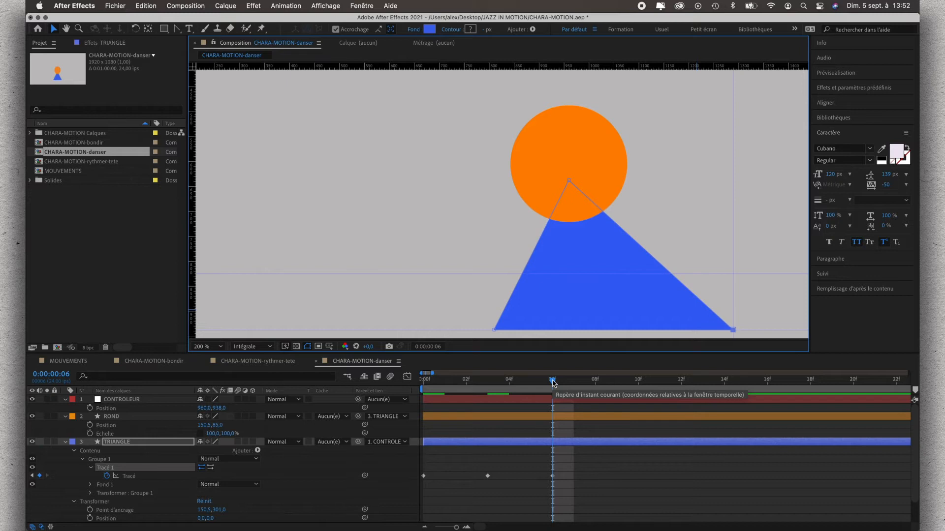
Copy the triangle path's frame 0 keyframe to frame 9
{"action": "key", "text": "Page_Down"}
{"action": "key", "text": "Page_Down"}
{"action": "key", "text": "Page_Down"}
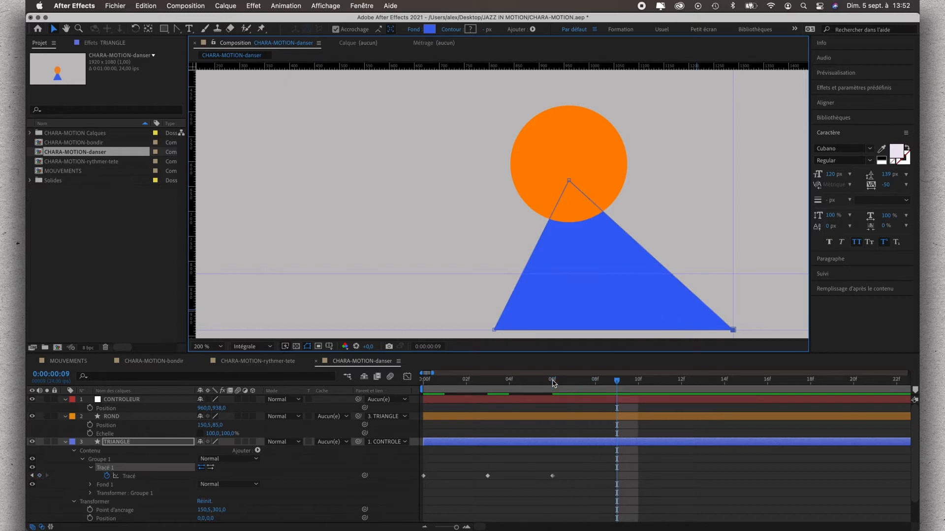
{"action": "left_click", "coordinate": [424, 476]}
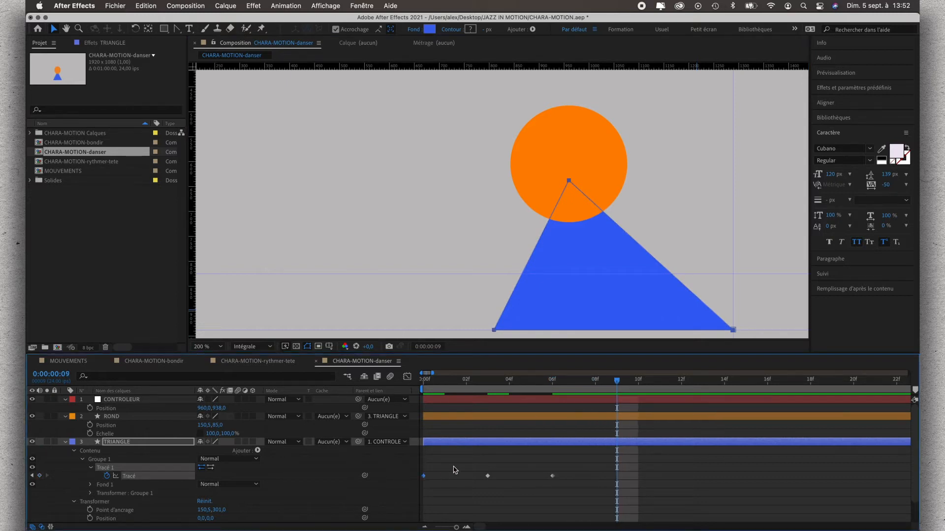
{"action": "key", "text": "super+c"}
{"action": "key", "text": "super+v"}
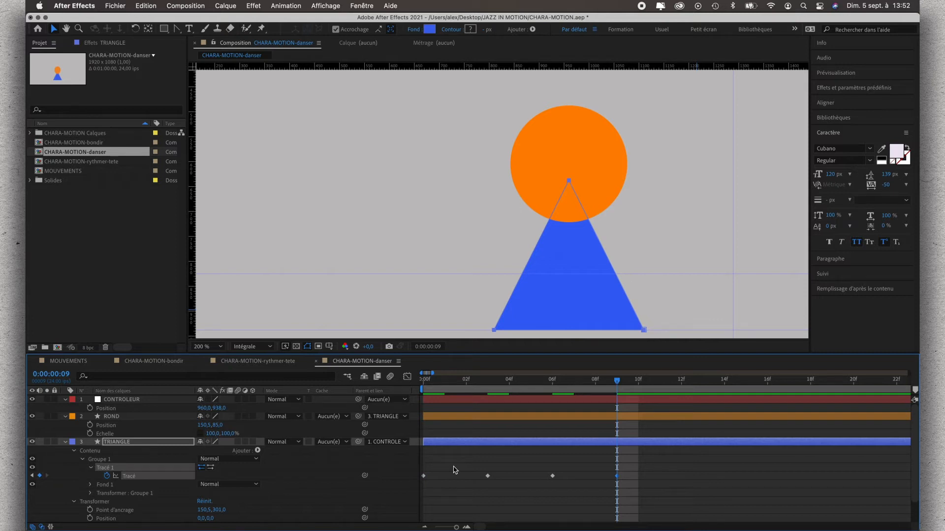
At frame 12, raise only the triangle path's bottom-left vertex straight up to the upper horizontal guide
{"action": "key", "text": "Page_Down"}
{"action": "key", "text": "Page_Down"}
{"action": "key", "text": "Page_Down"}
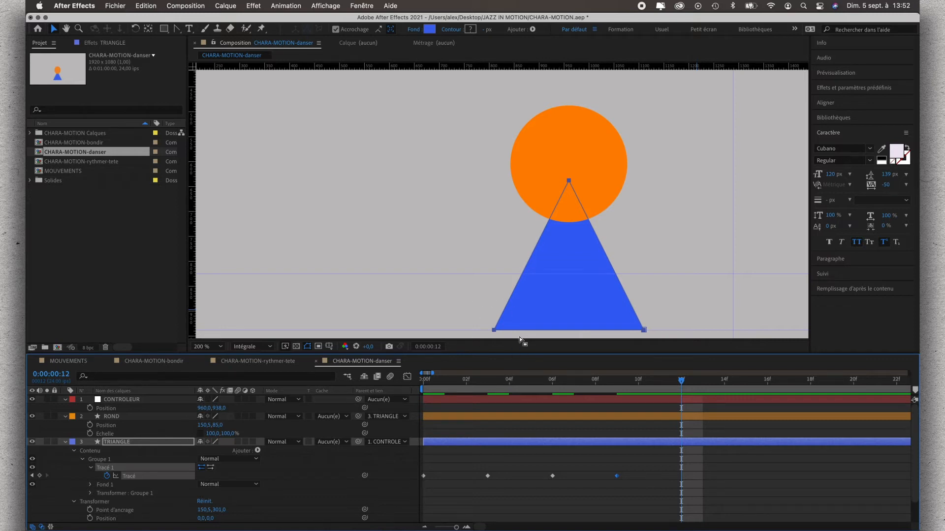
{"action": "left_click", "coordinate": [165, 461]}
{"action": "left_click", "coordinate": [161, 468]}
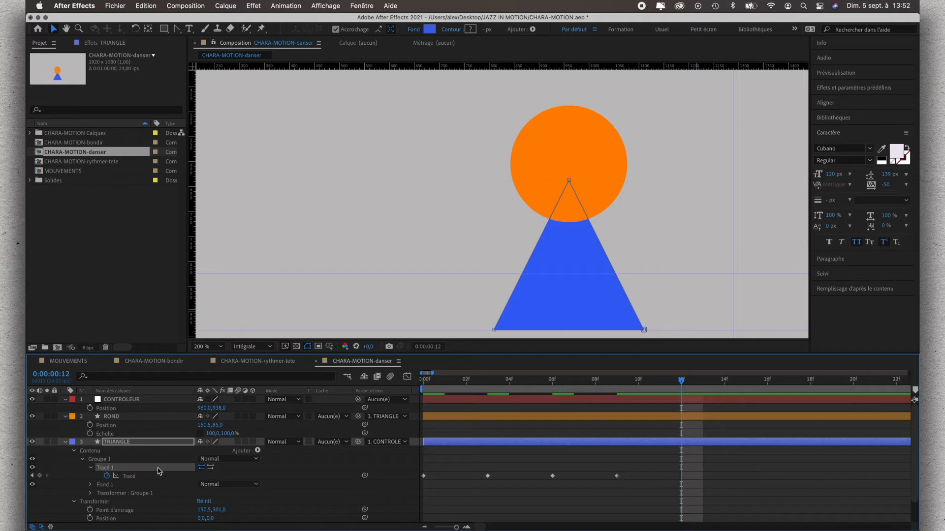
{"action": "left_click", "coordinate": [494, 330]}
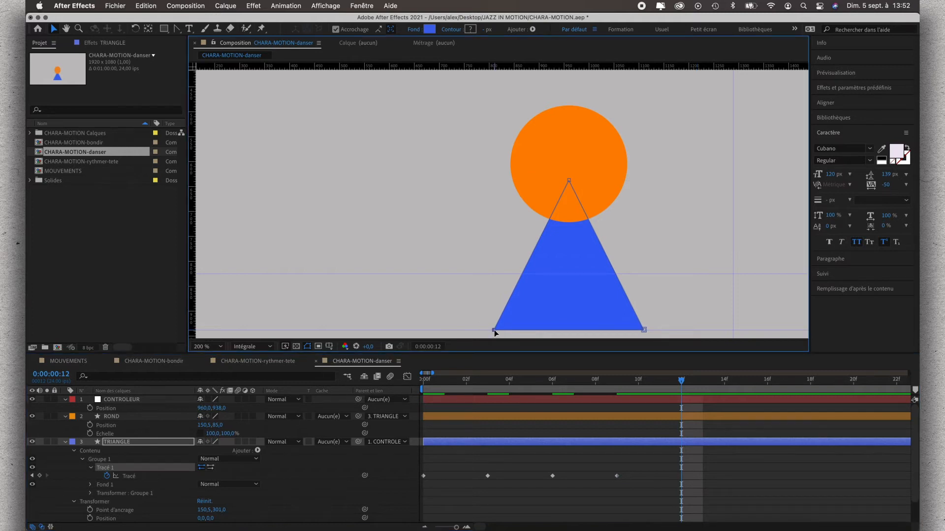
{"action": "left_click_drag", "start_coordinate": [494, 331], "coordinate": [493, 276]}
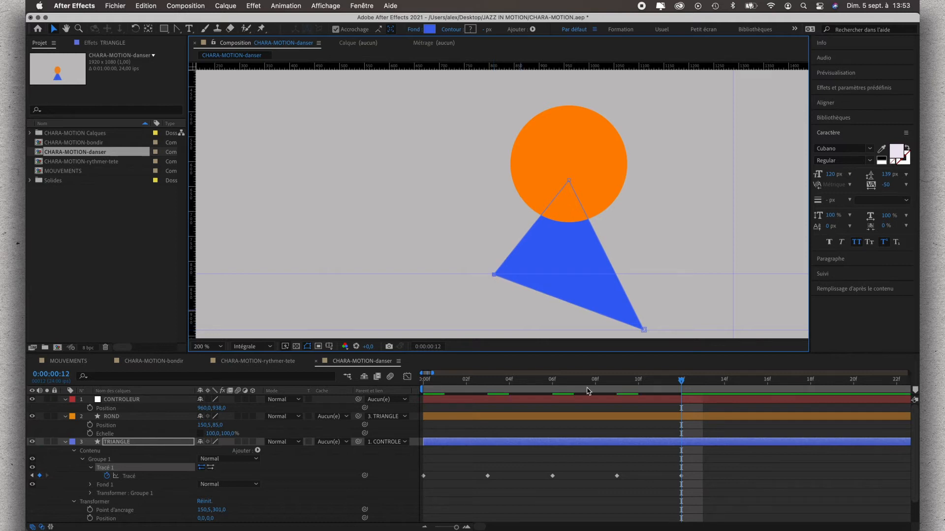
Copy the triangle path's frame 0 keyframe to frame 15
{"action": "key", "text": "Page_Down"}
{"action": "key", "text": "Page_Down"}
{"action": "key", "text": "Page_Down"}
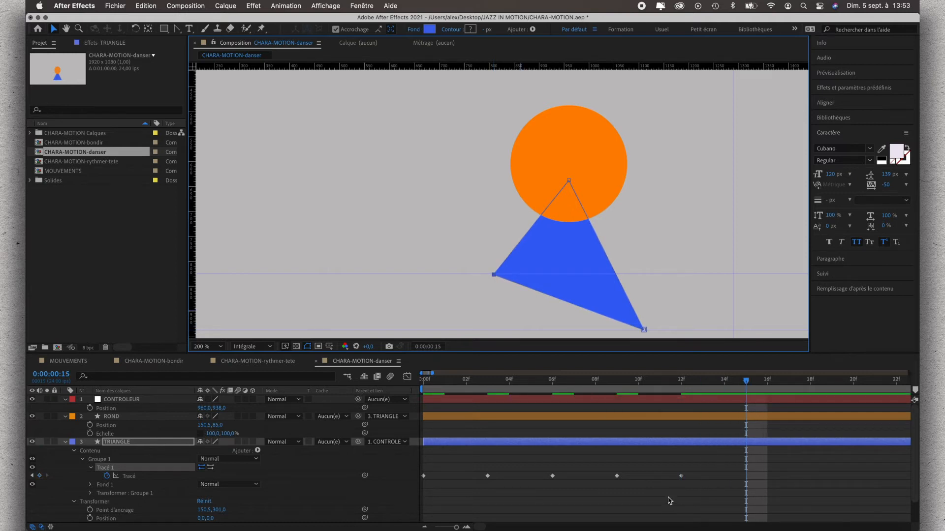
{"action": "left_click", "coordinate": [424, 476]}
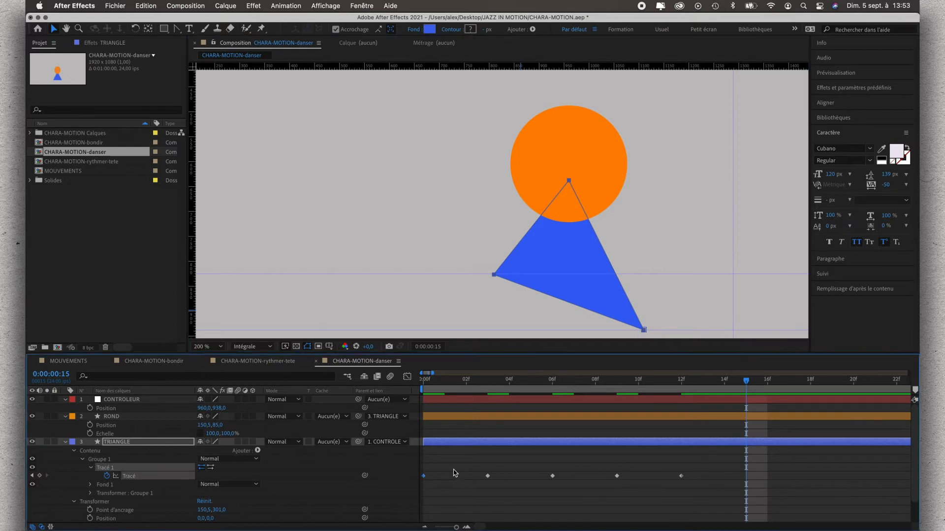
{"action": "key", "text": "super+c"}
{"action": "key", "text": "super+v"}
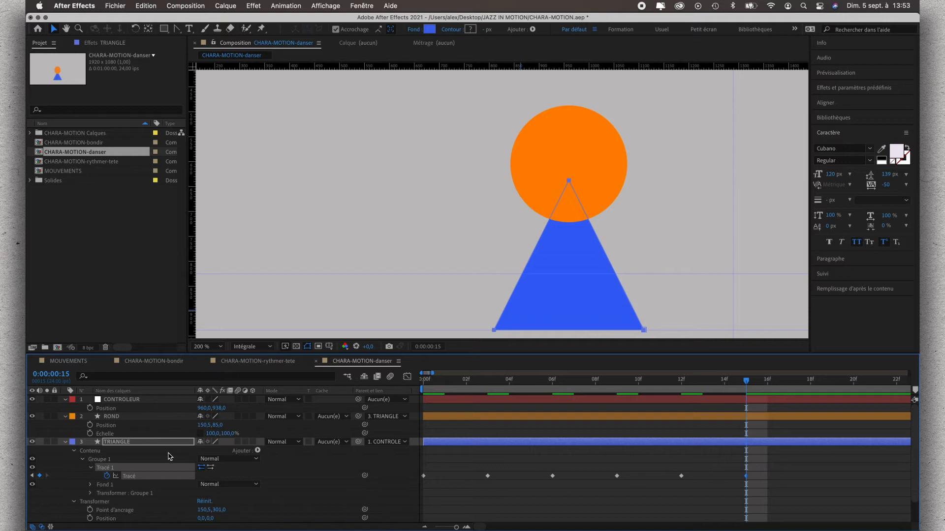
At frame 15, place a vertical guide roughly mirroring the existing one and stretch the triangle path's bottom-left vertex out to it along the base guide
{"action": "left_click", "coordinate": [149, 460]}
{"action": "left_click", "coordinate": [147, 470]}
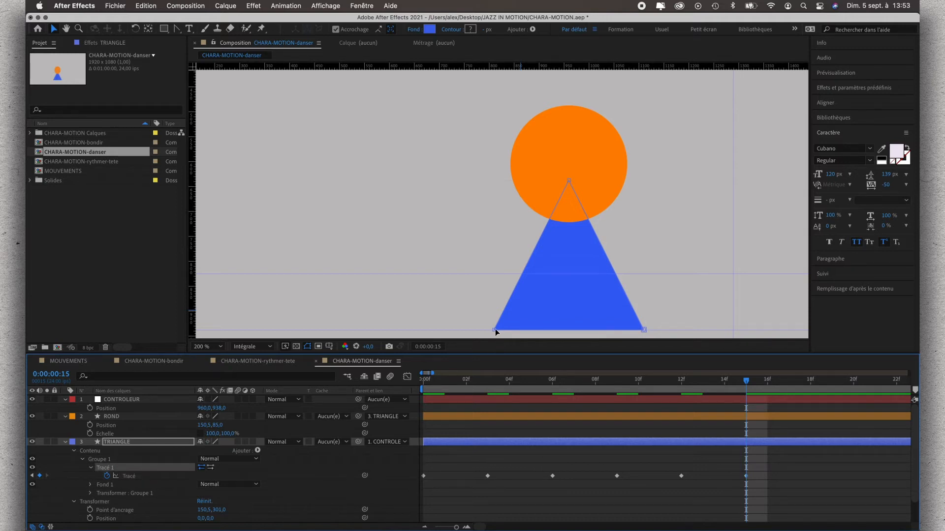
{"action": "left_click_drag", "start_coordinate": [495, 331], "coordinate": [435, 331]}
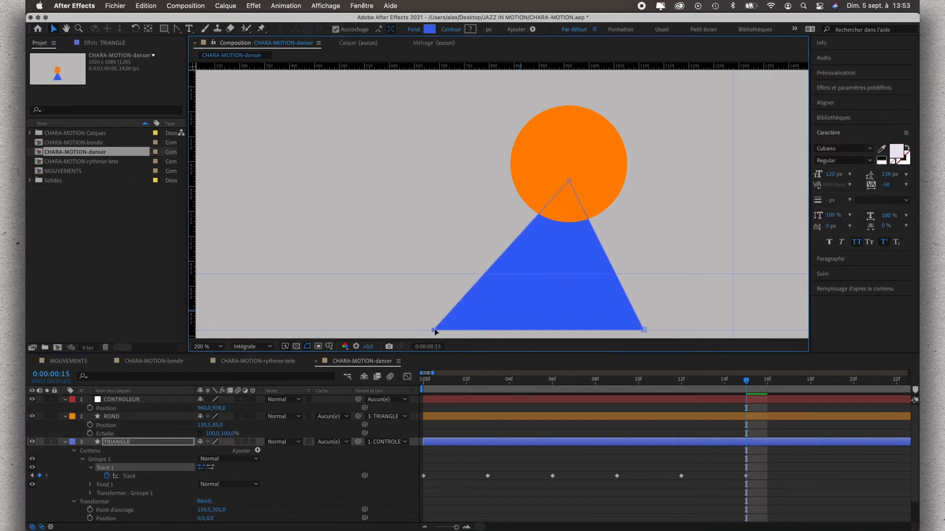
{"action": "key", "text": "super+z"}
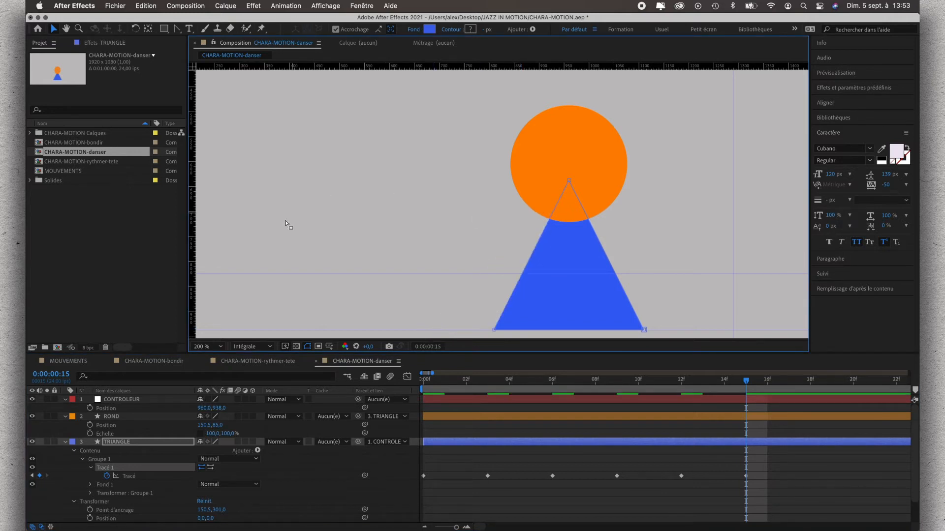
{"action": "left_click_drag", "start_coordinate": [194, 241], "coordinate": [393, 249]}
{"action": "left_click_drag", "start_coordinate": [495, 330], "coordinate": [395, 330]}
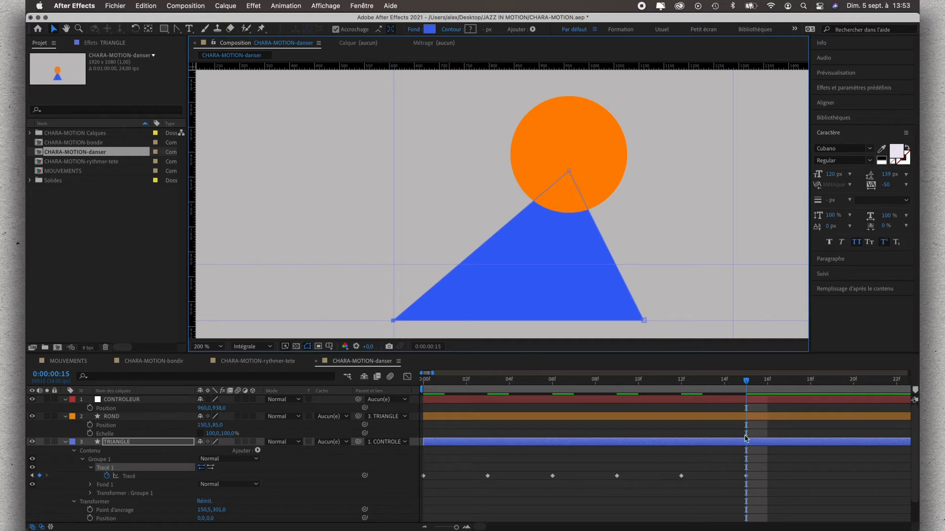
Copy the triangle path's frame 0 keyframe to frame 18
{"action": "key", "text": "Page_Down"}
{"action": "key", "text": "Page_Down"}
{"action": "key", "text": "Page_Down"}
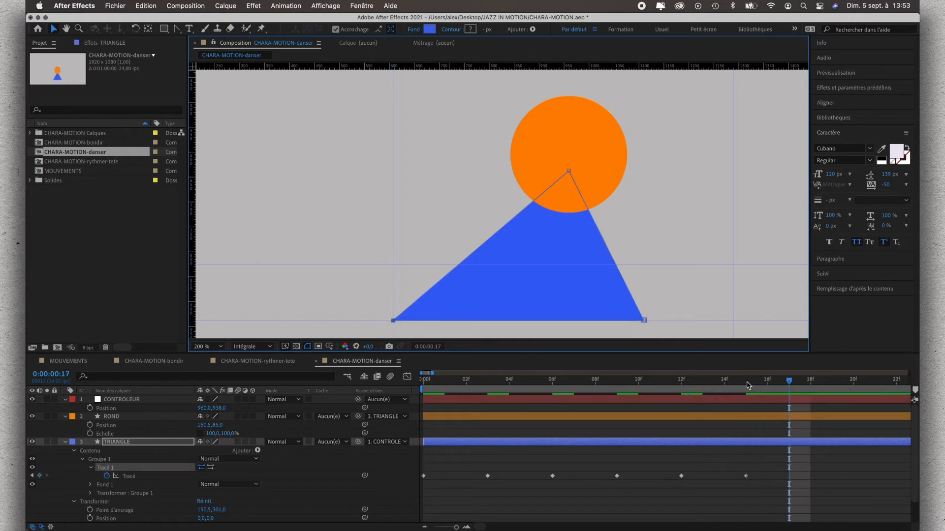
{"action": "left_click", "coordinate": [424, 476]}
{"action": "key", "text": "super+c"}
{"action": "key", "text": "super+v"}
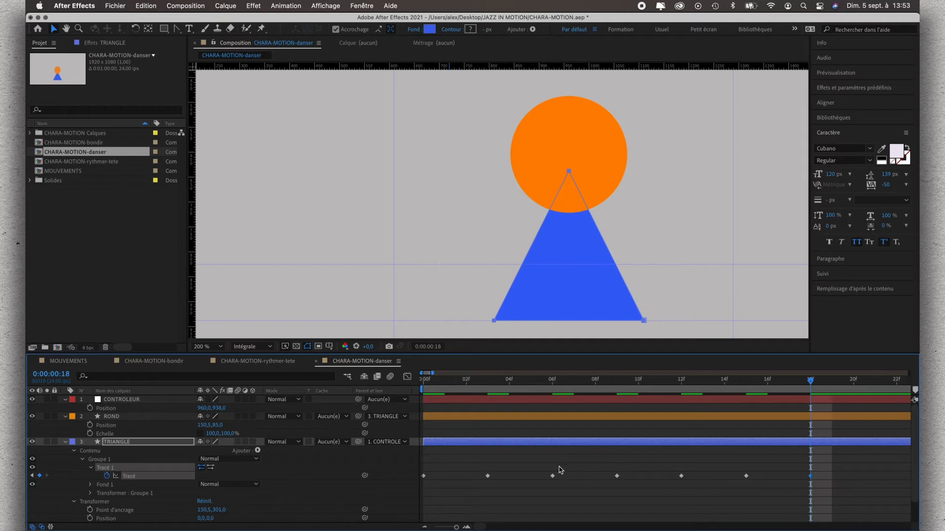
Shorten the composition's work area so it ends at the last path keyframe, frame 18
{"action": "left_click_drag", "start_coordinate": [458, 526], "coordinate": [431, 527]}
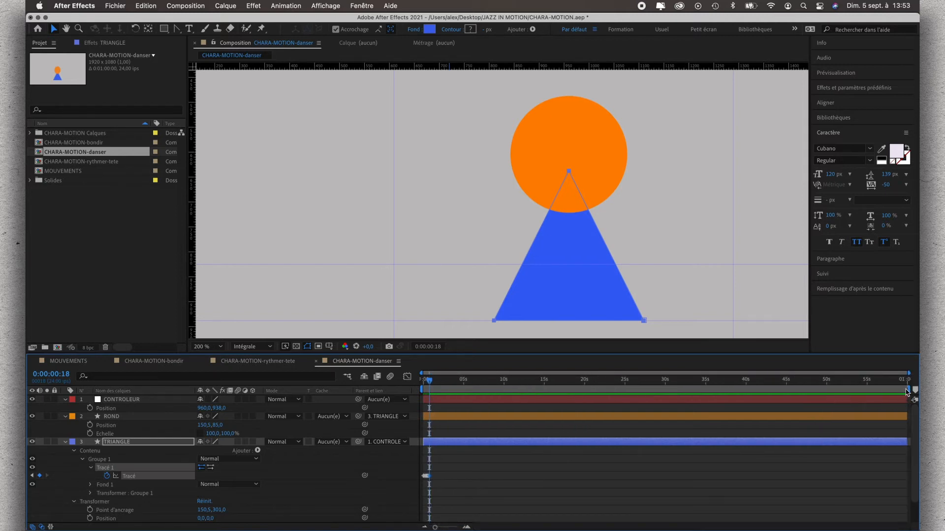
{"action": "mouse_move", "coordinate": [911, 389]}
{"action": "left_mouse_down"}
{"action": "mouse_move", "coordinate": [463, 390]}
{"action": "mouse_move", "coordinate": [431, 400]}
{"action": "left_mouse_up"}
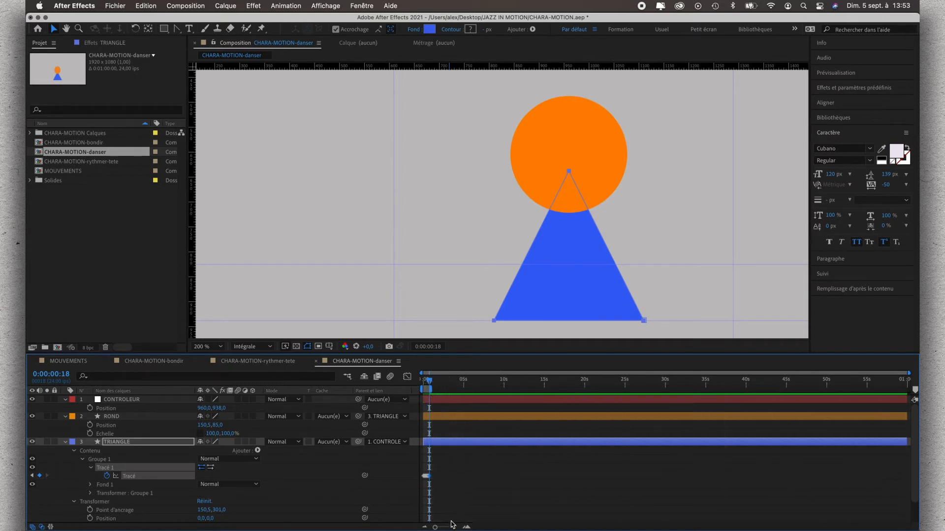
{"action": "left_click_drag", "start_coordinate": [435, 527], "coordinate": [460, 528]}
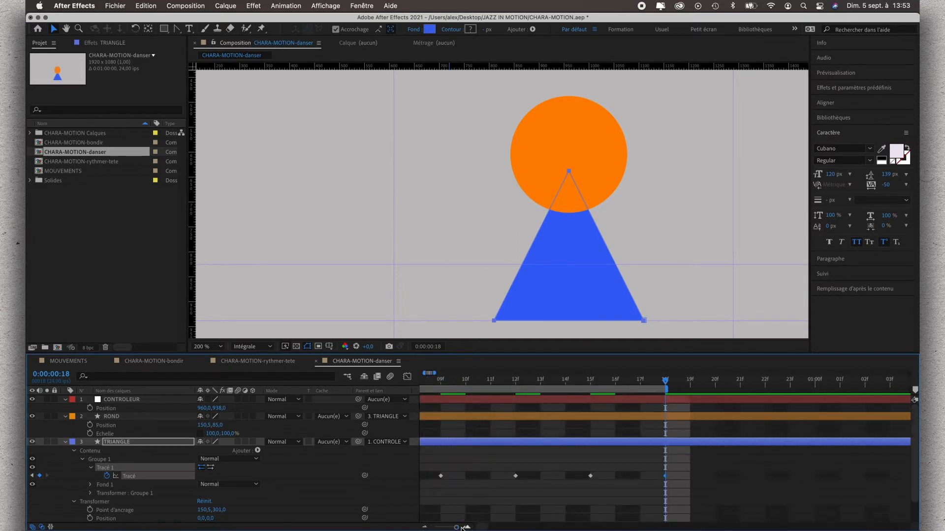
Play back the triangle's dance movement from frame 0
{"action": "scroll", "coordinate": [614, 443], "scroll_direction": "left", "scroll_amount": 8}
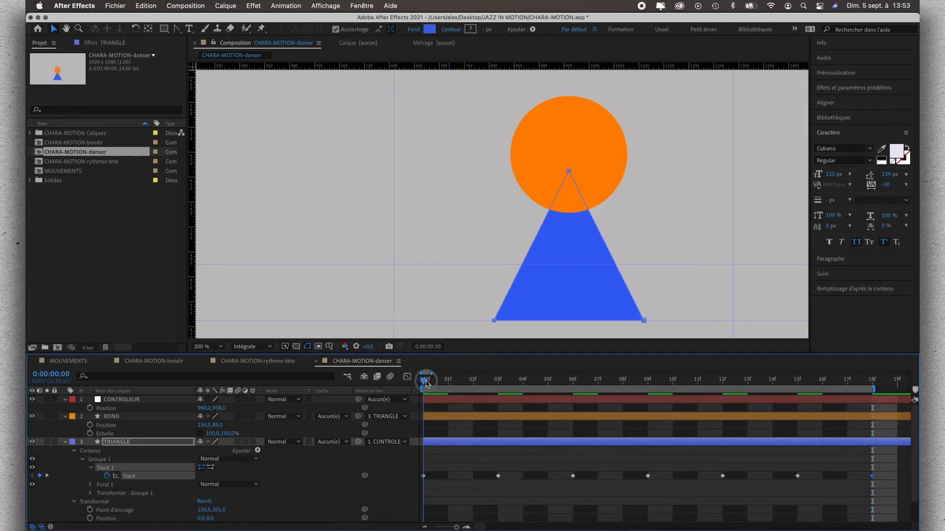
{"action": "left_click", "coordinate": [424, 382]}
{"action": "key", "text": "space"}
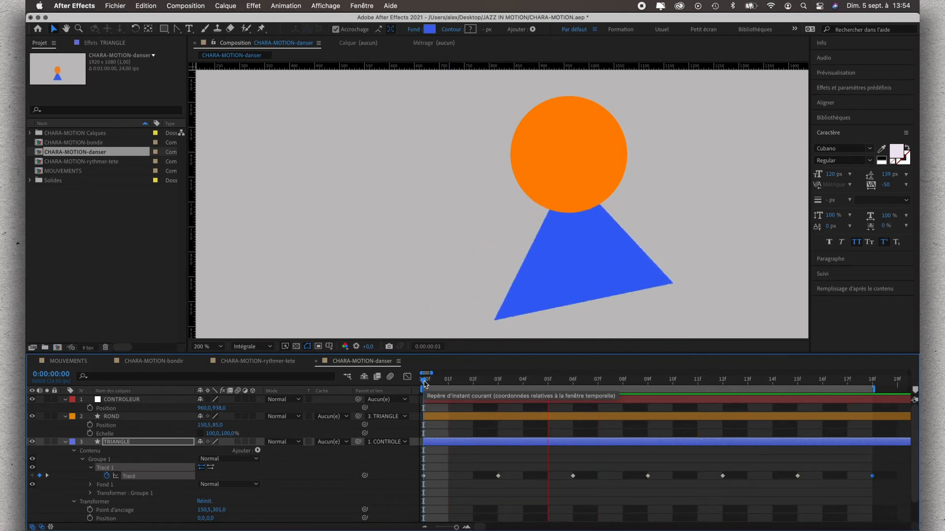
{"action": "key", "text": "space"}
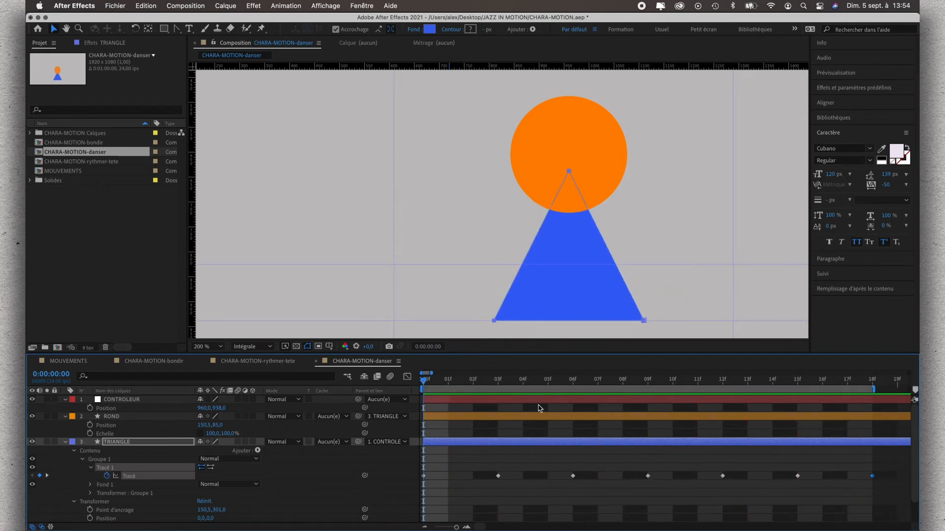
Reveal the ROND layer's Rotation property and add a 0° rotation keyframe at frame 0
{"action": "left_click", "coordinate": [454, 419]}
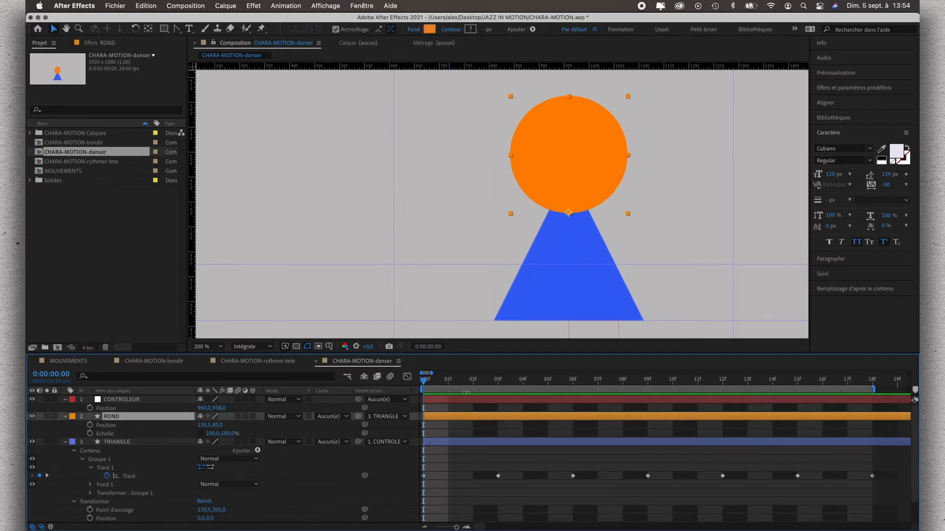
{"action": "left_click_drag", "start_coordinate": [423, 383], "coordinate": [577, 420]}
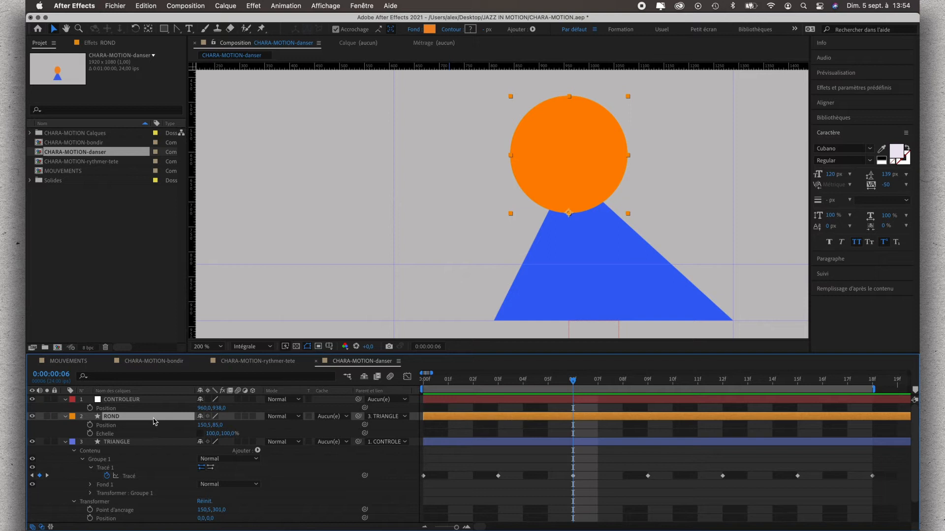
{"action": "key", "text": "r"}
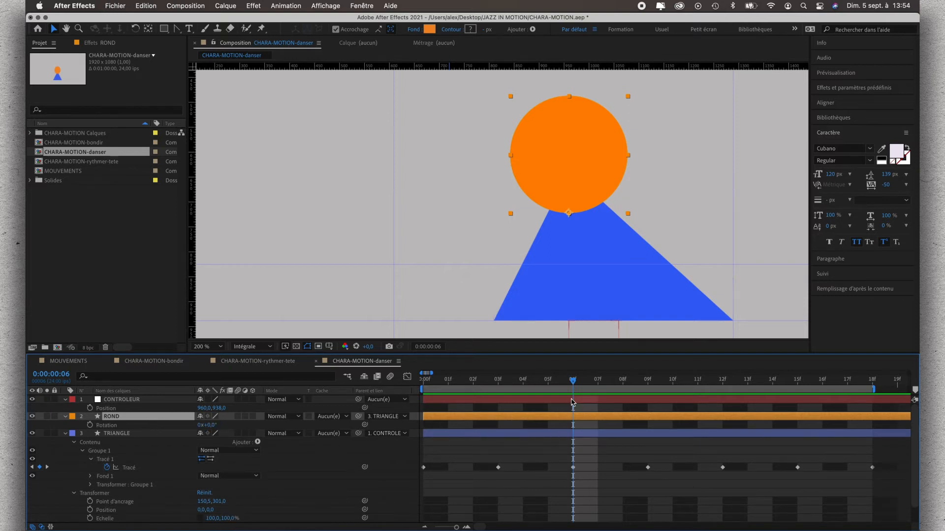
{"action": "left_click_drag", "start_coordinate": [574, 387], "coordinate": [424, 387]}
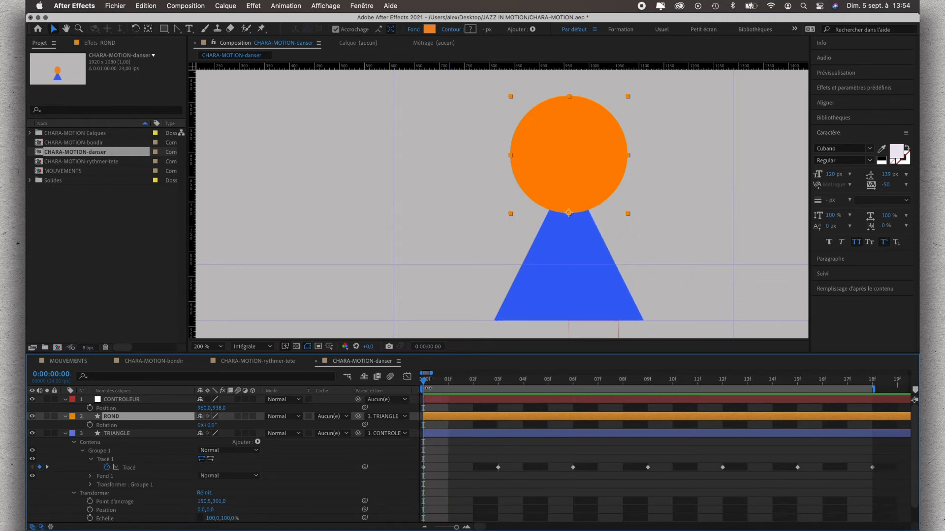
{"action": "left_click", "coordinate": [90, 425]}
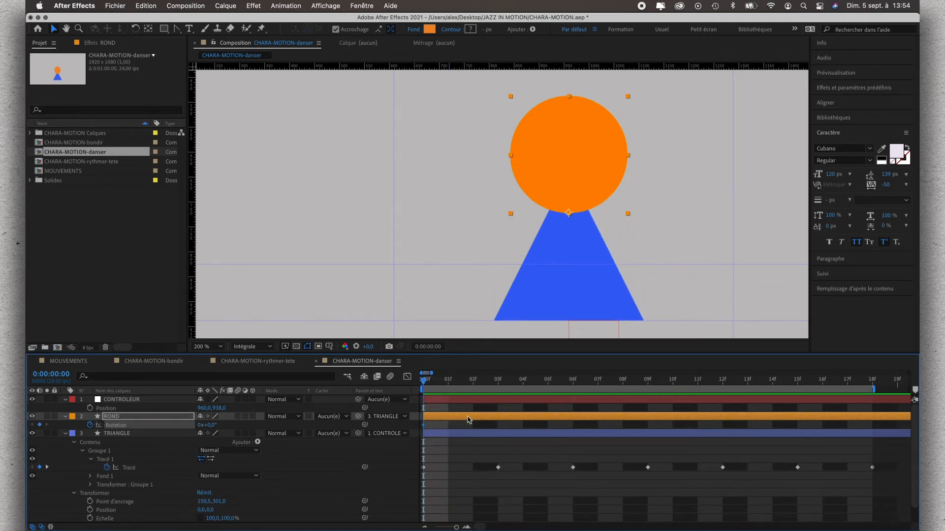
Set the ROND layer's rotation to -25° at frame 6
{"action": "left_click_drag", "start_coordinate": [426, 385], "coordinate": [572, 401]}
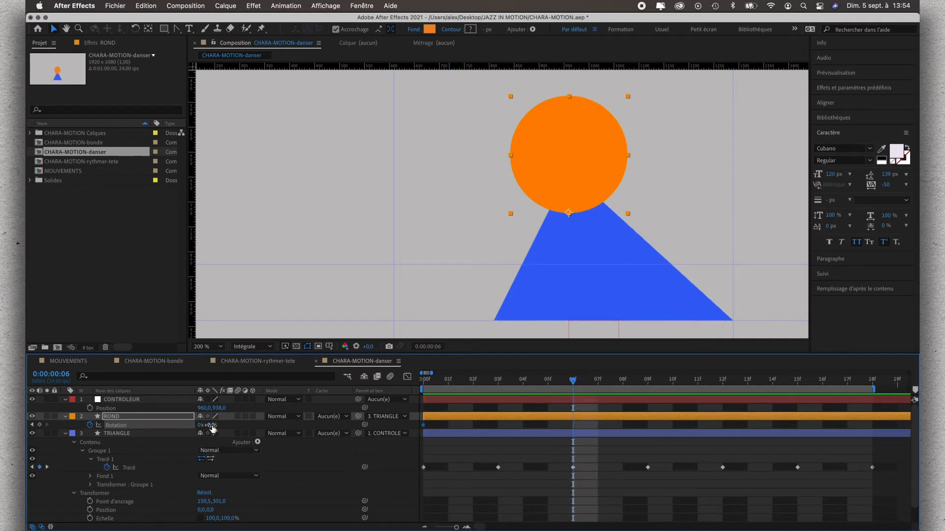
{"action": "left_click_drag", "start_coordinate": [212, 425], "coordinate": [201, 426]}
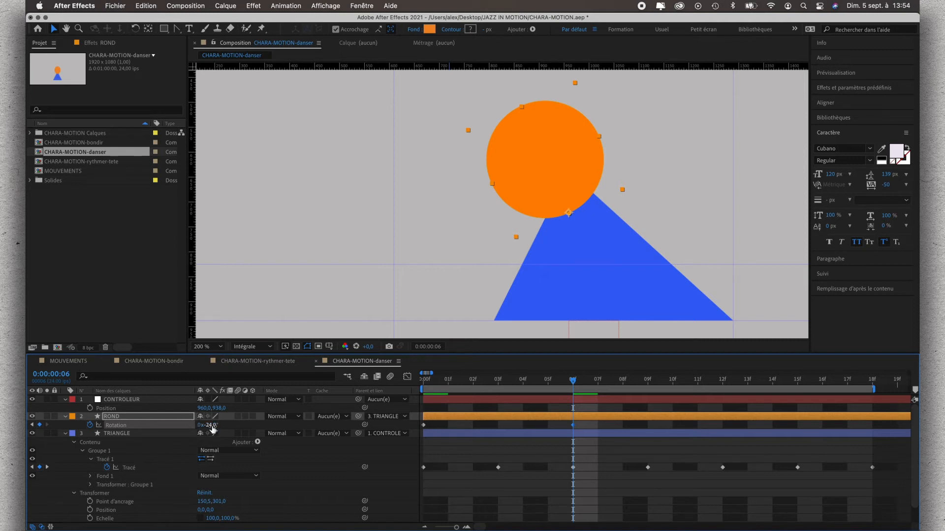
{"action": "left_click", "coordinate": [210, 426]}
{"action": "type", "text": "-25"}
{"action": "key", "text": "Return"}
Copy the ROND layer's frame 0 rotation keyframe to frame 9
{"action": "left_click_drag", "start_coordinate": [575, 384], "coordinate": [649, 400]}
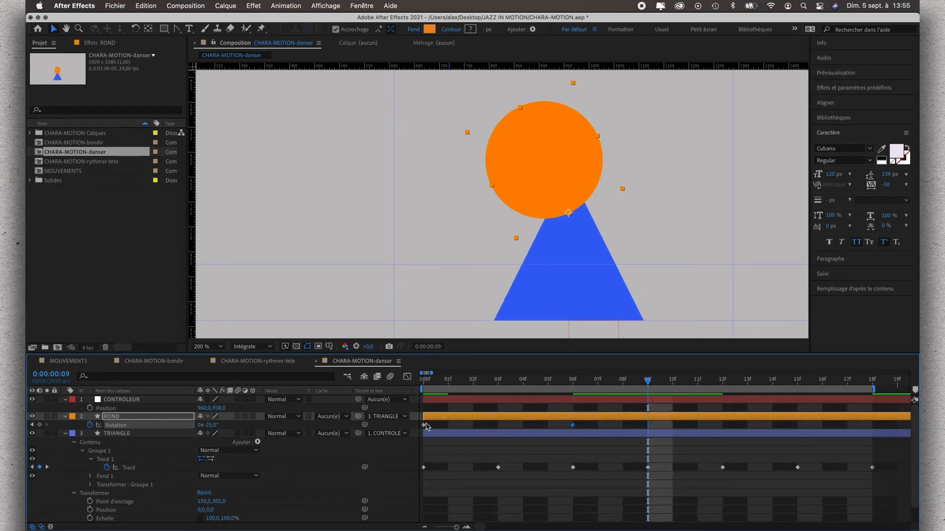
{"action": "left_click", "coordinate": [423, 425]}
{"action": "key", "text": "super+v"}
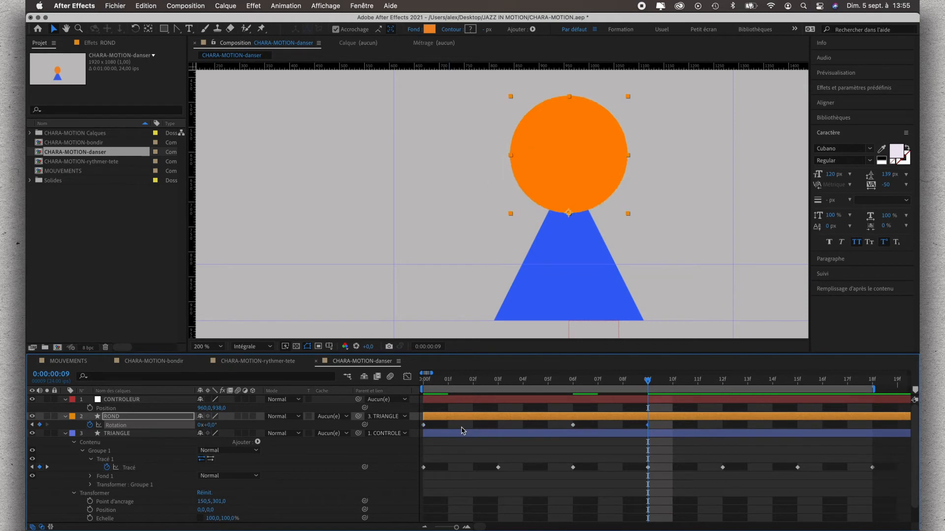
Set the ROND layer's rotation to 25° at frame 15
{"action": "left_click_drag", "start_coordinate": [648, 385], "coordinate": [793, 403]}
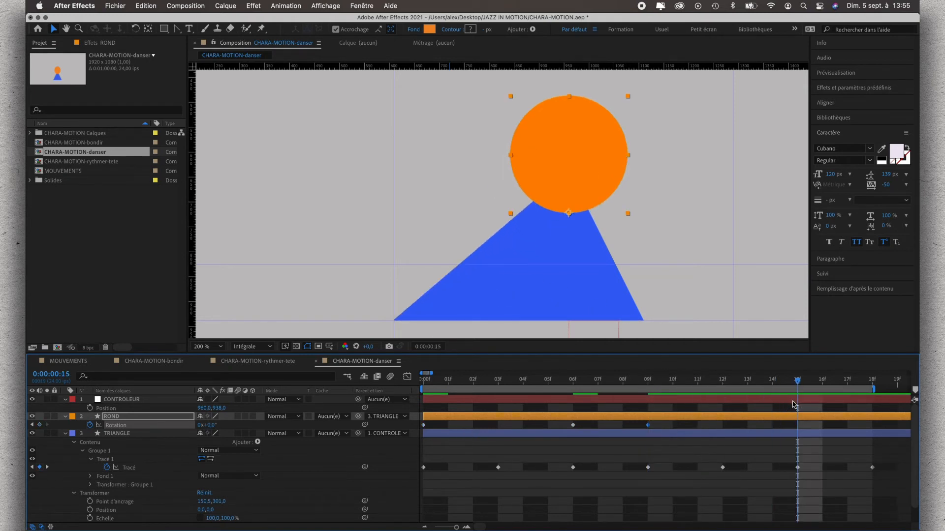
{"action": "left_click", "coordinate": [212, 425]}
{"action": "key", "text": "Return"}
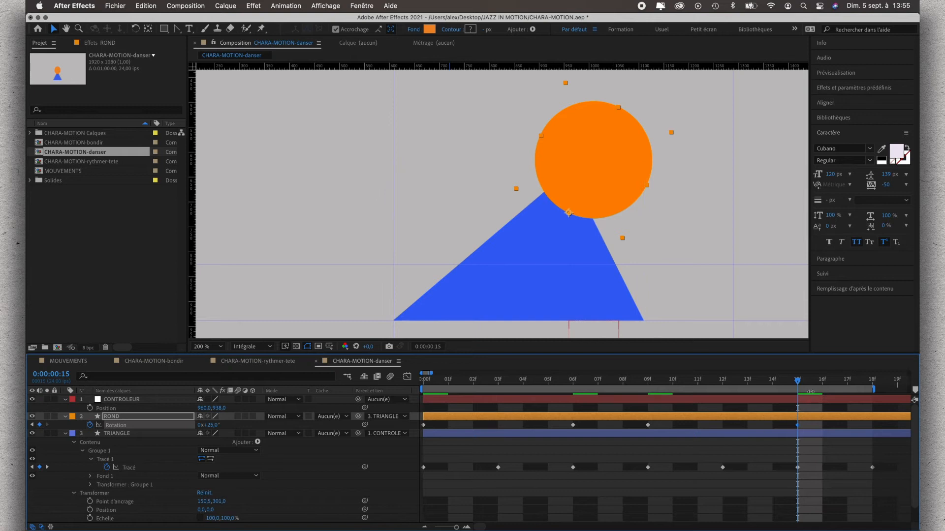
Copy the ROND layer's frame 0 rotation keyframe to frame 18
{"action": "left_click_drag", "start_coordinate": [798, 384], "coordinate": [872, 383]}
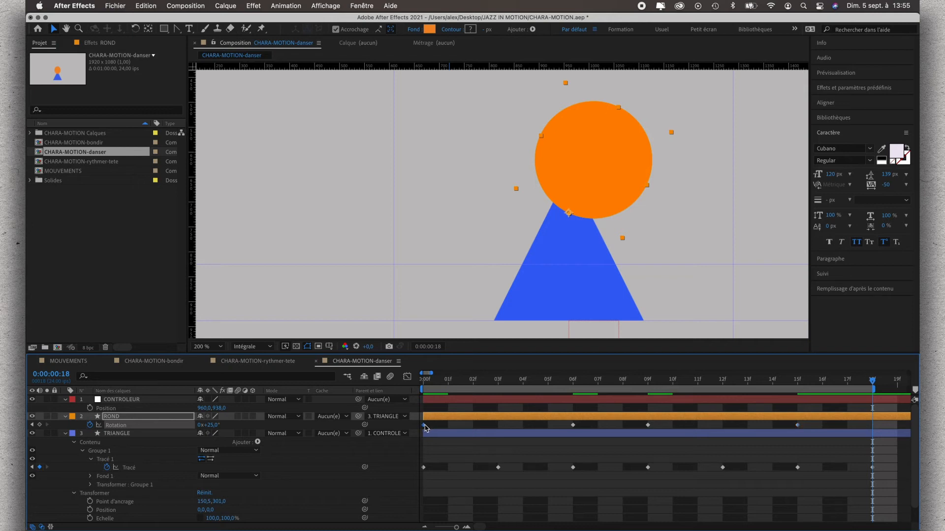
{"action": "key", "text": "ctrl+c"}
{"action": "key", "text": "ctrl+v"}
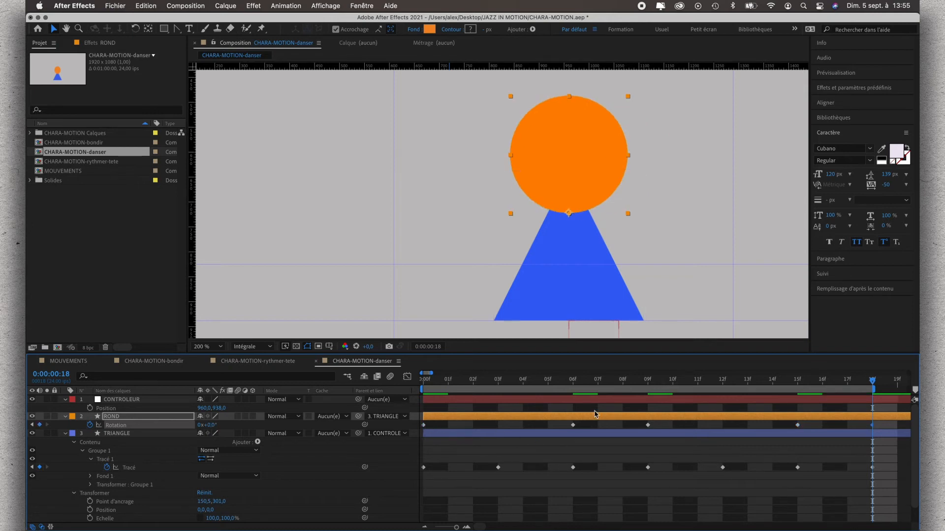
Play the animation from frame 0 to check the circle's rotation
{"action": "key", "text": "Home"}
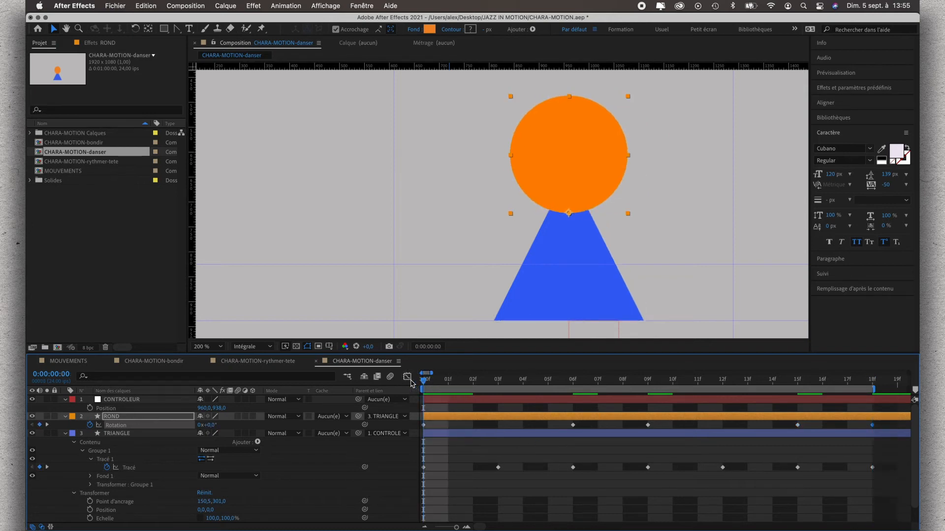
{"action": "key", "text": "space"}
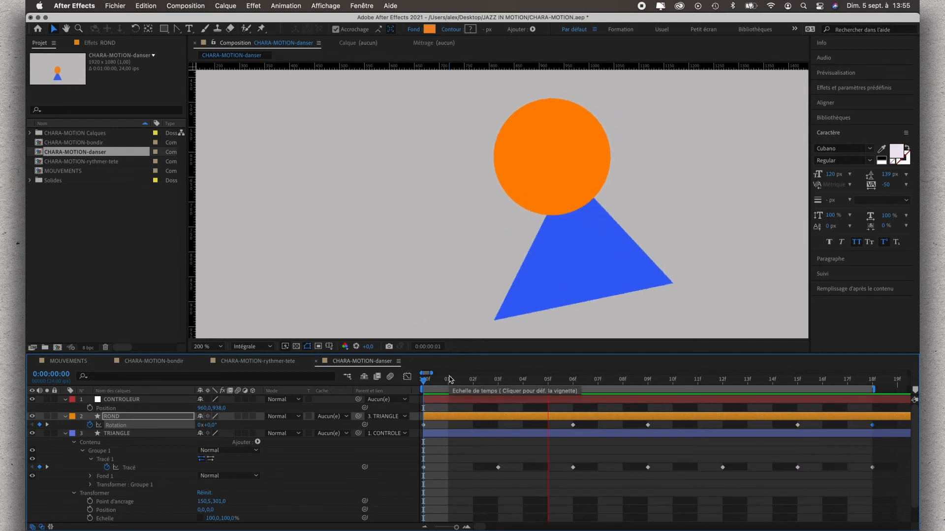
{"action": "left_click", "coordinate": [423, 381]}
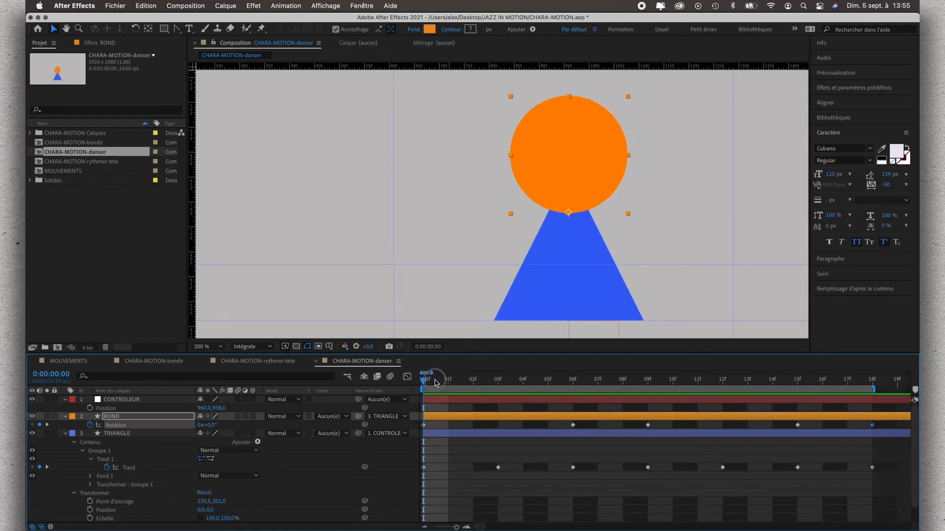
Set the ROND layer's scale to 110, 90% at frame 6 and enable scale keyframing there
{"action": "left_click_drag", "start_coordinate": [425, 382], "coordinate": [577, 400]}
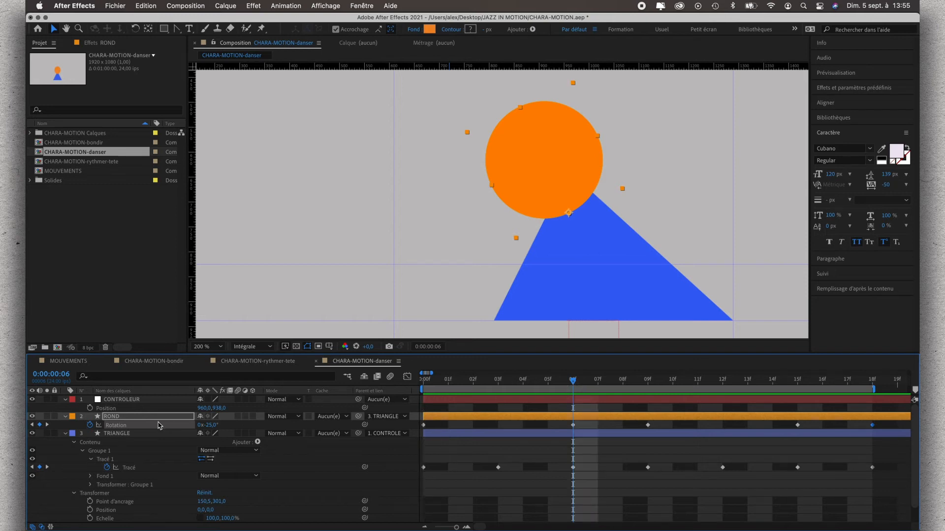
{"action": "left_click", "coordinate": [135, 419]}
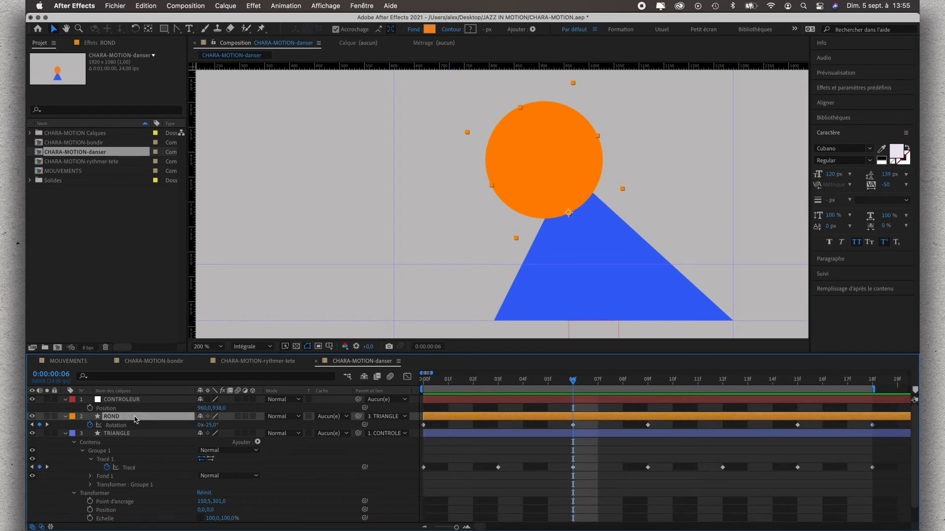
{"action": "key", "text": "shift+s"}
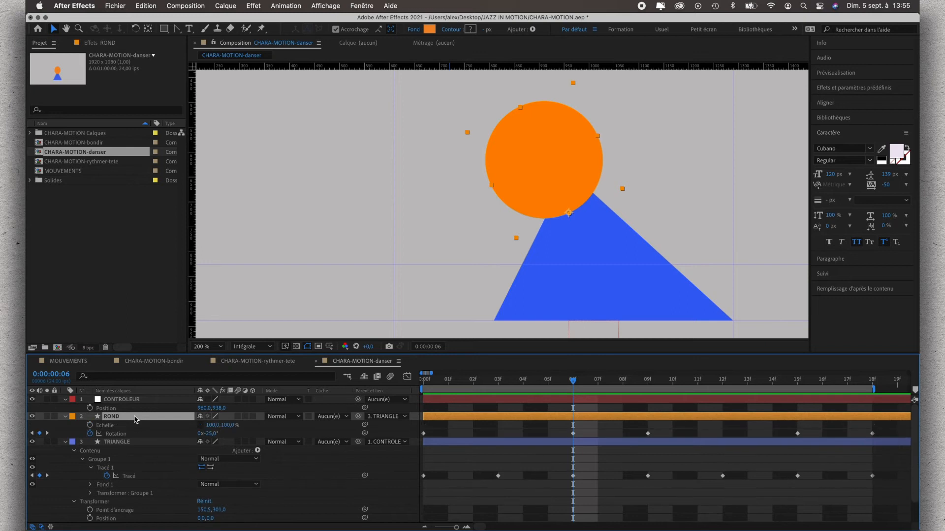
{"action": "left_click_drag", "start_coordinate": [212, 426], "coordinate": [218, 427]}
{"action": "left_click", "coordinate": [214, 427]}
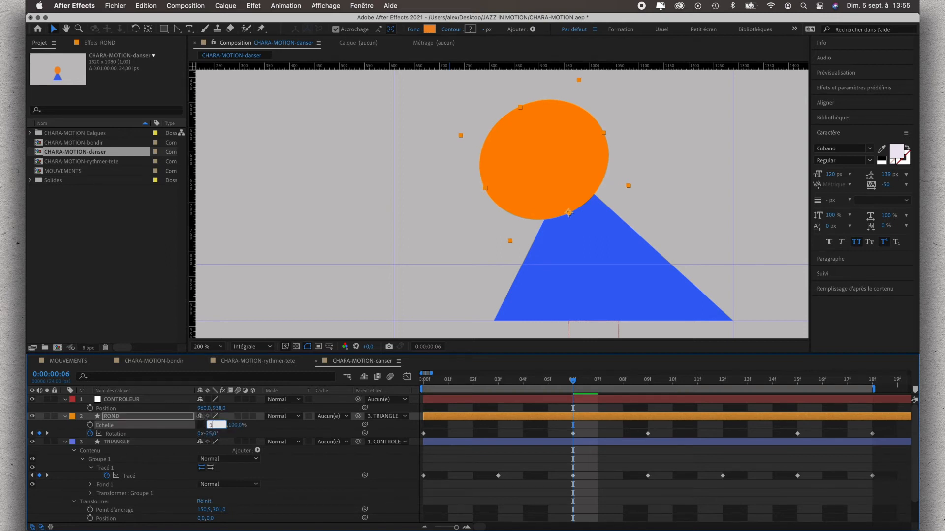
{"action": "key", "text": "Tab"}
{"action": "type", "text": "90"}
{"action": "key", "text": "Tab"}
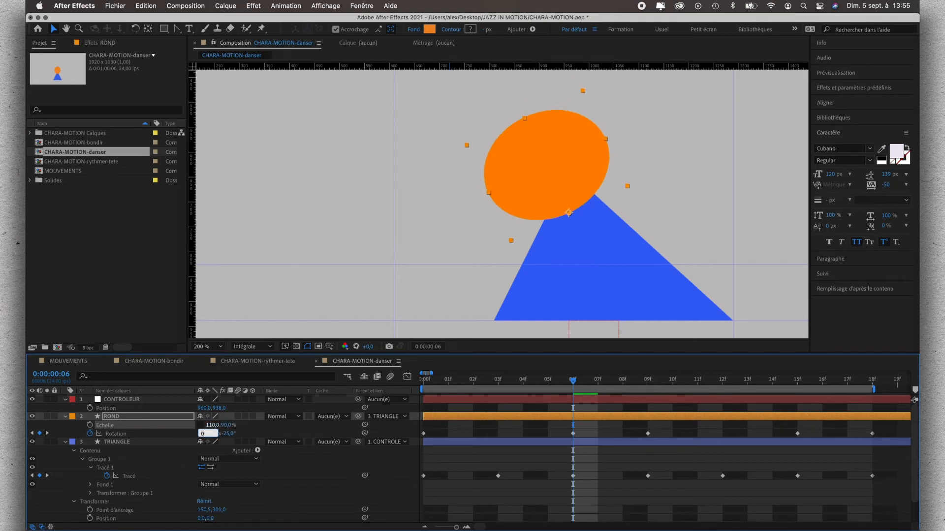
{"action": "left_click", "coordinate": [274, 432]}
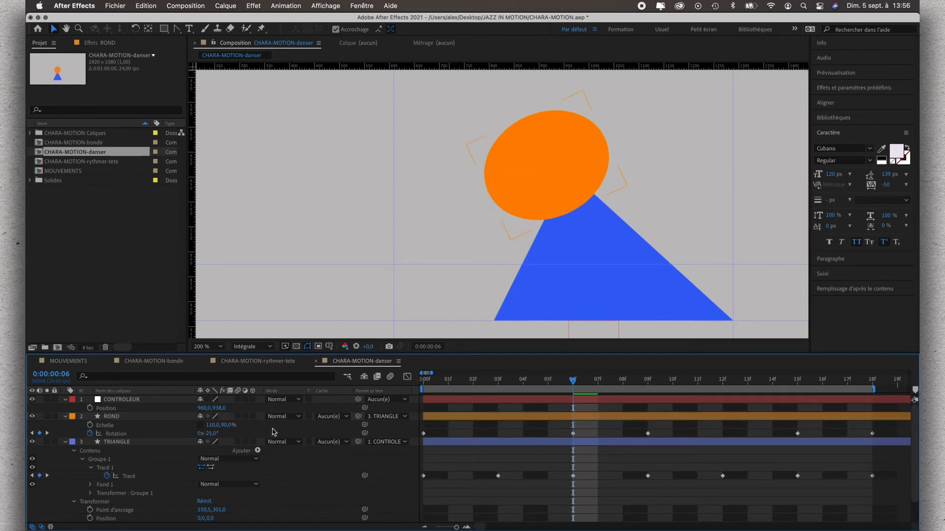
{"action": "left_click", "coordinate": [90, 426]}
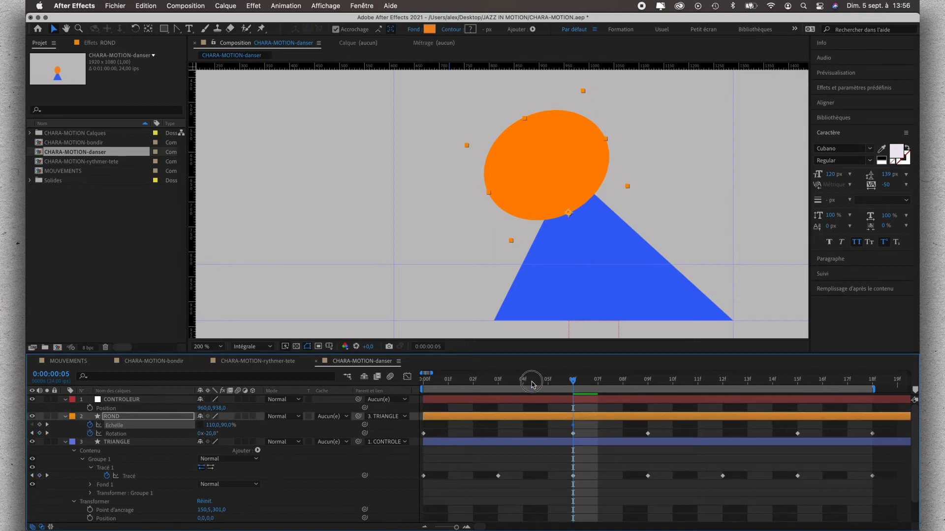
Set the ROND layer's scale to 100, 100% at frame 0
{"action": "key", "text": "Home"}
{"action": "left_click", "coordinate": [207, 426]}
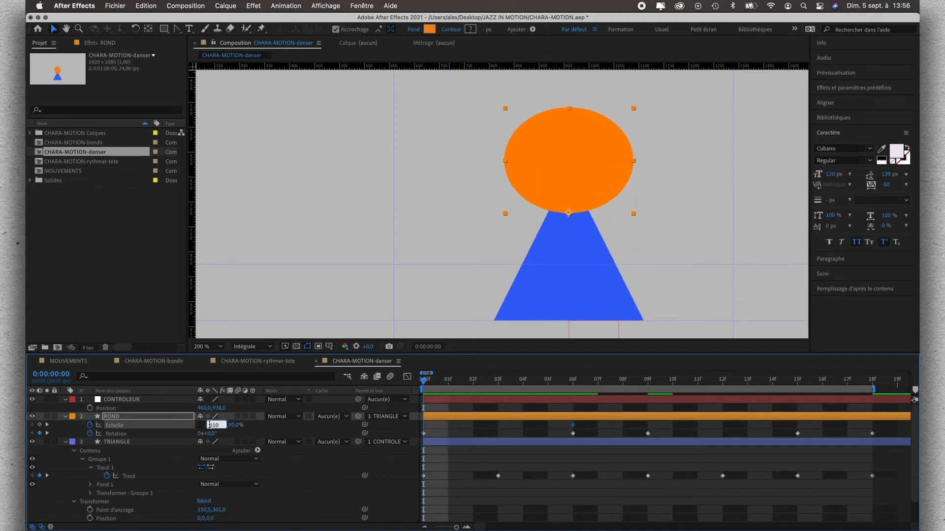
{"action": "type", "text": "100"}
{"action": "key", "text": "Tab"}
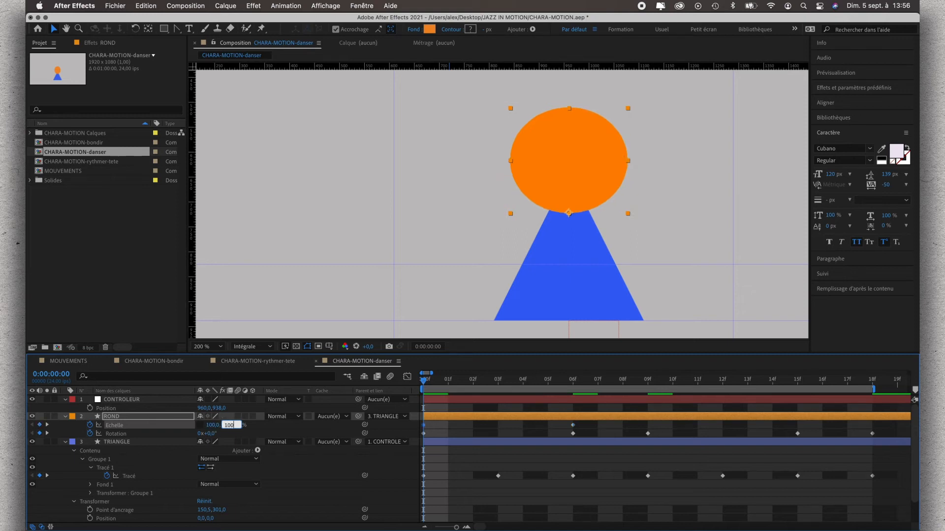
{"action": "key", "text": "Tab"}
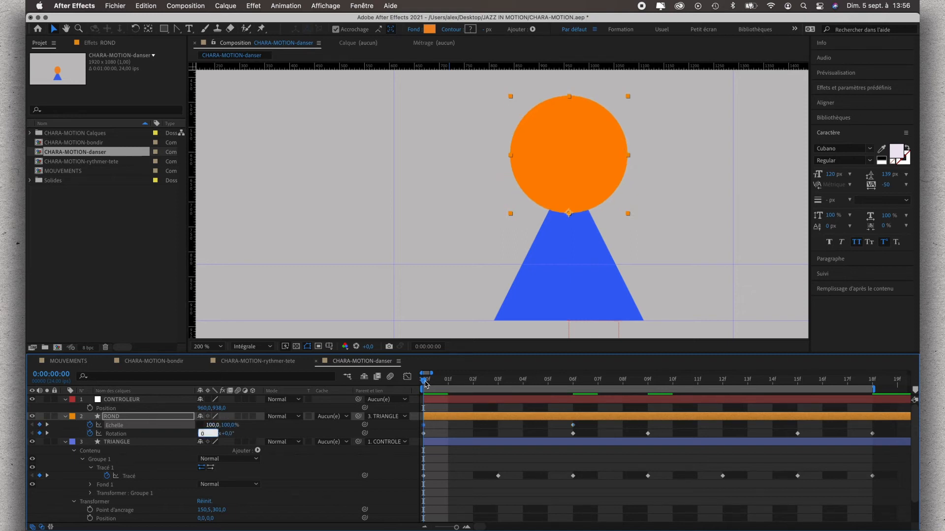
Copy the ROND layer's frame 0 scale keyframe to frame 9 and its frame 6 scale keyframe to frame 15
{"action": "left_click_drag", "start_coordinate": [426, 384], "coordinate": [648, 388]}
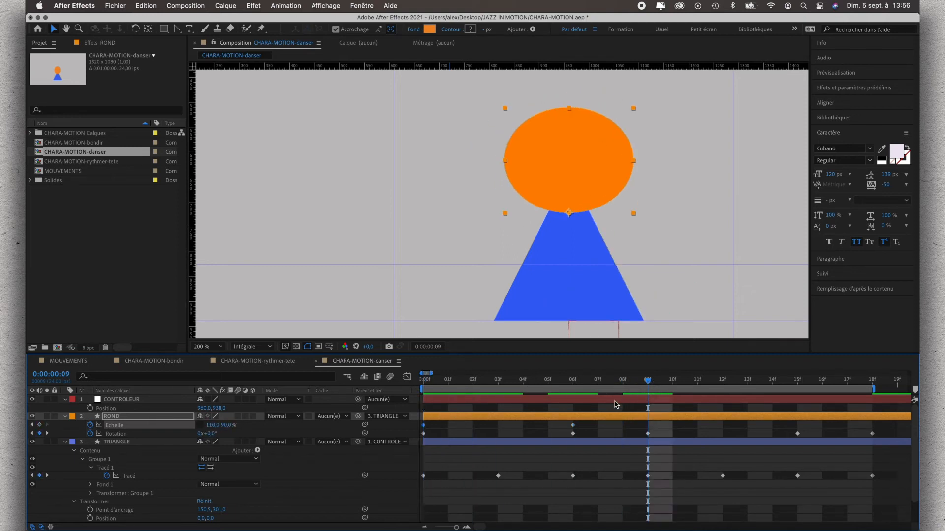
{"action": "key", "text": "cmd+v"}
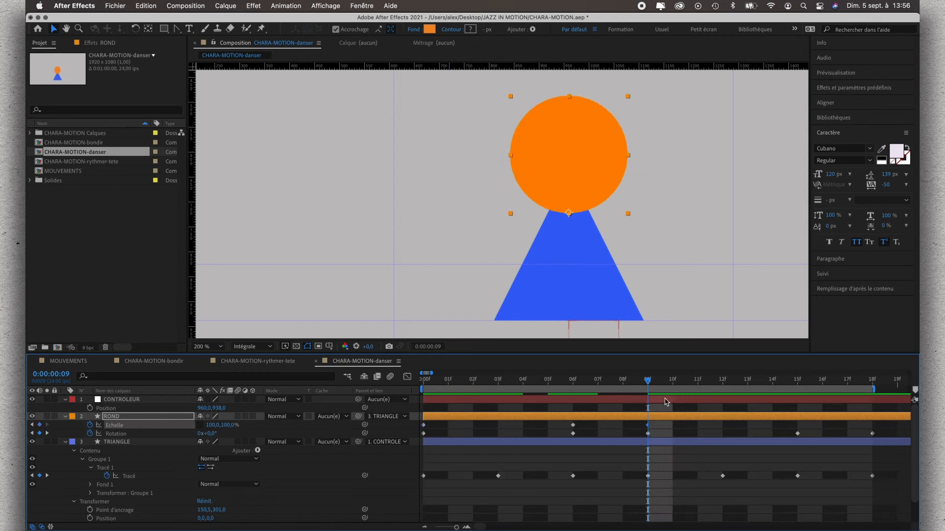
{"action": "left_click_drag", "start_coordinate": [647, 383], "coordinate": [792, 399]}
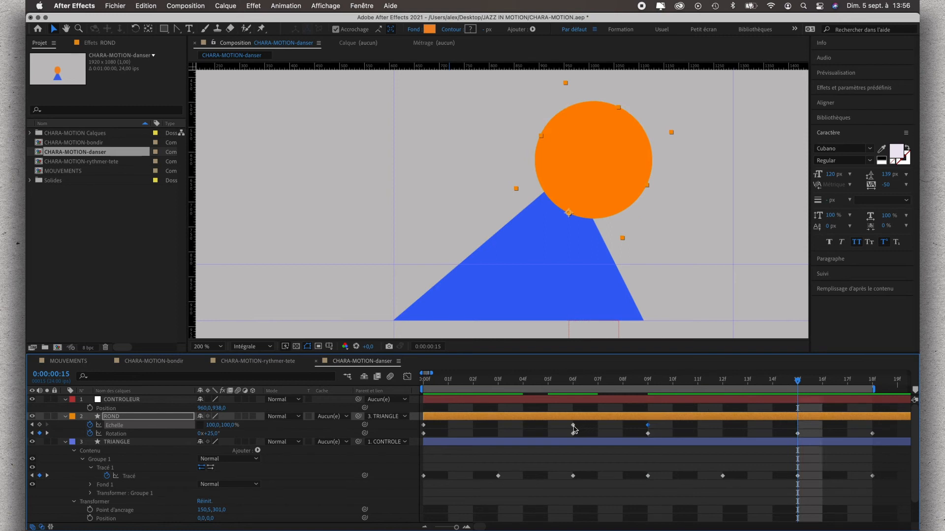
{"action": "key", "text": "cmd+c"}
{"action": "key", "text": "cmd+v"}
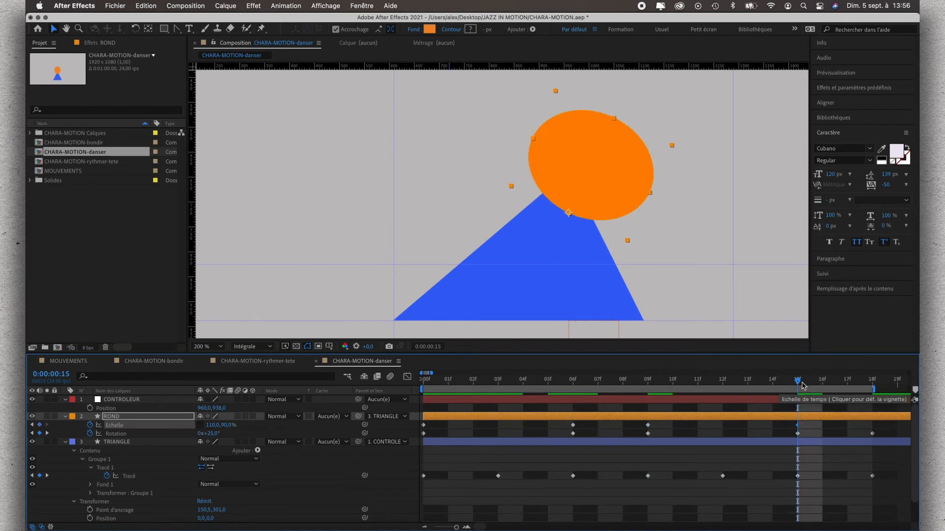
Copy the ROND layer's frame 0 scale keyframe to frame 18
{"action": "left_click_drag", "start_coordinate": [798, 381], "coordinate": [864, 393]}
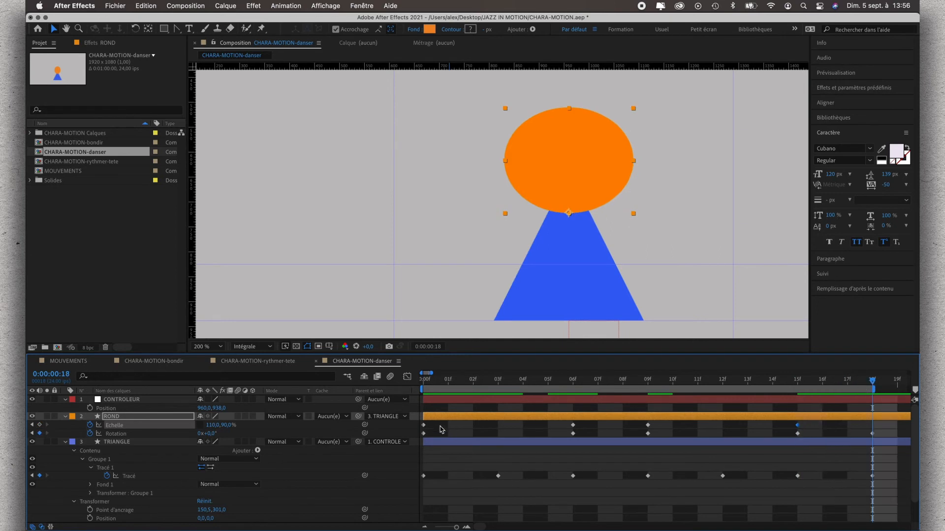
{"action": "left_click", "coordinate": [423, 425]}
{"action": "key", "text": "cmd+c"}
{"action": "key", "text": "cmd+v"}
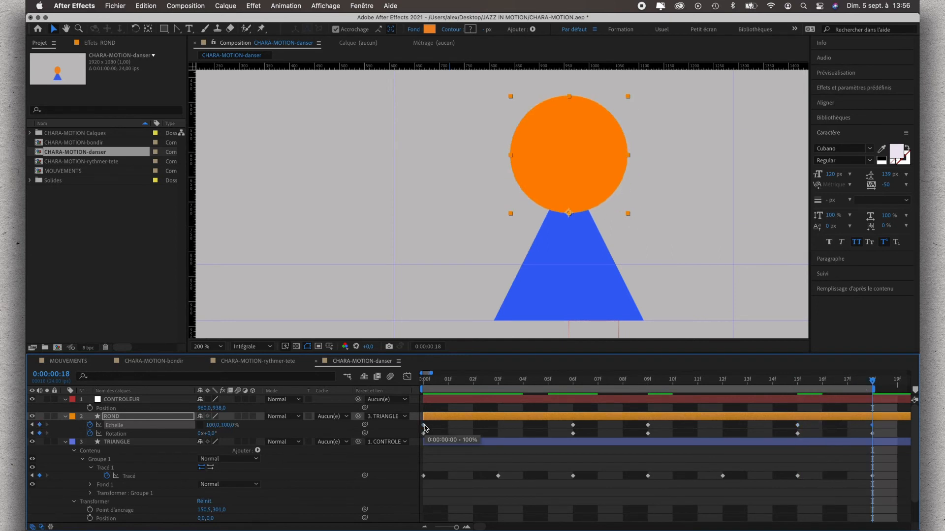
Play the animation from frame 0 to review the circle's squash together with its rotation
{"action": "left_click_drag", "start_coordinate": [874, 384], "coordinate": [423, 383]}
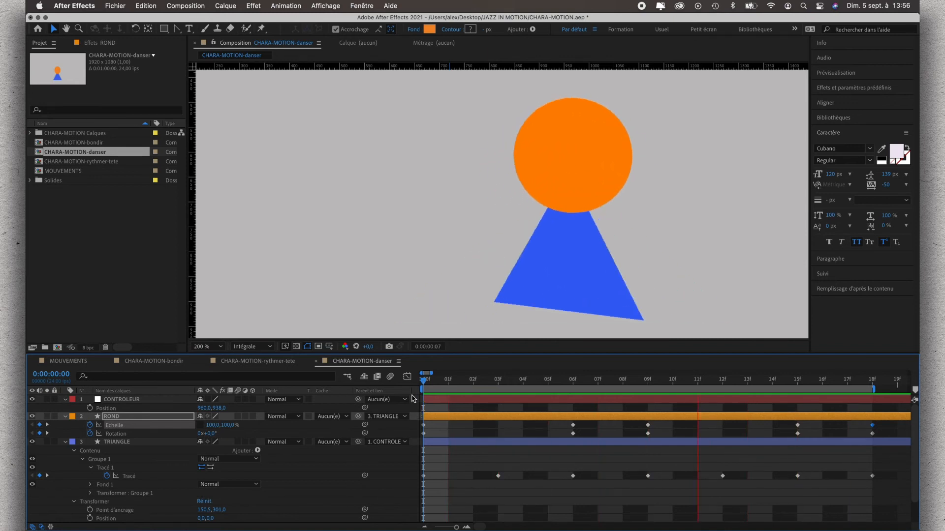
{"action": "left_click", "coordinate": [425, 381]}
{"action": "left_click_drag", "start_coordinate": [424, 383], "coordinate": [426, 427]}
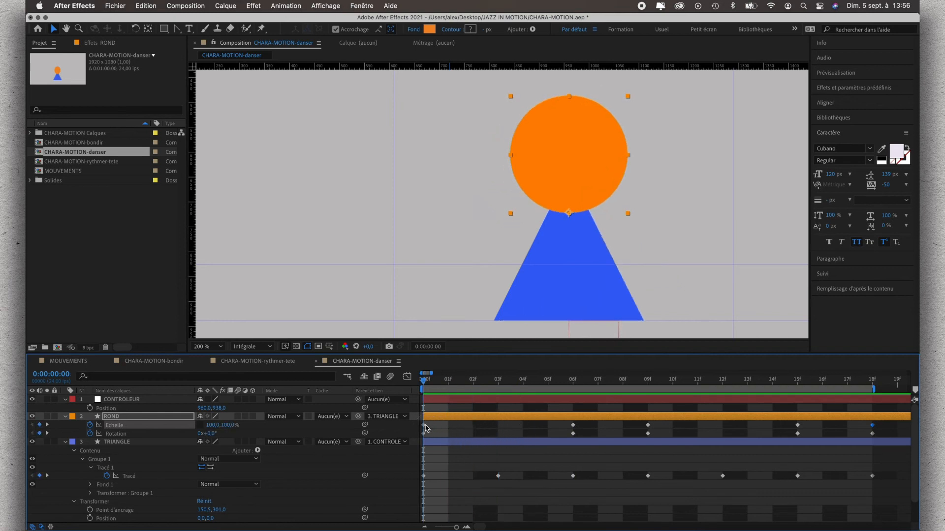
Keyframe the CONTROLEUR layer's position at 960, 938 on frames 0 and 6
{"action": "left_click", "coordinate": [90, 408]}
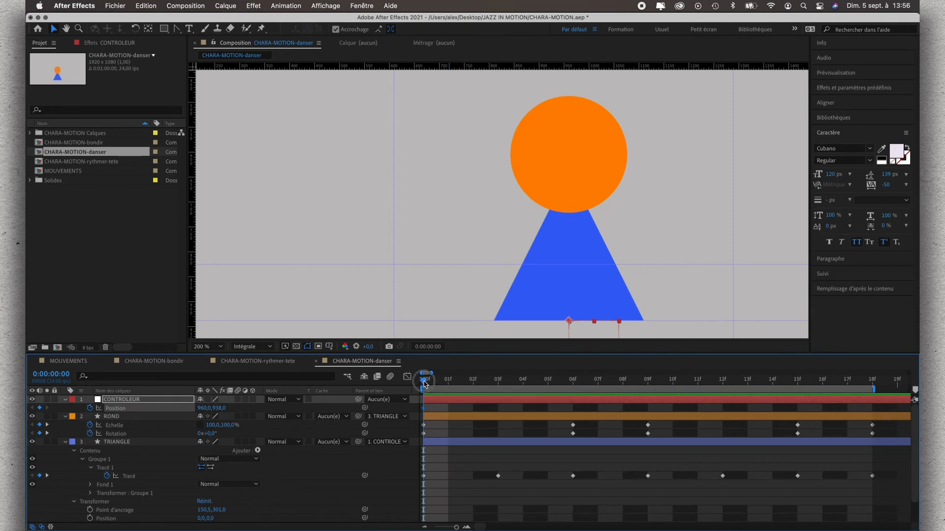
{"action": "left_click_drag", "start_coordinate": [425, 384], "coordinate": [566, 392]}
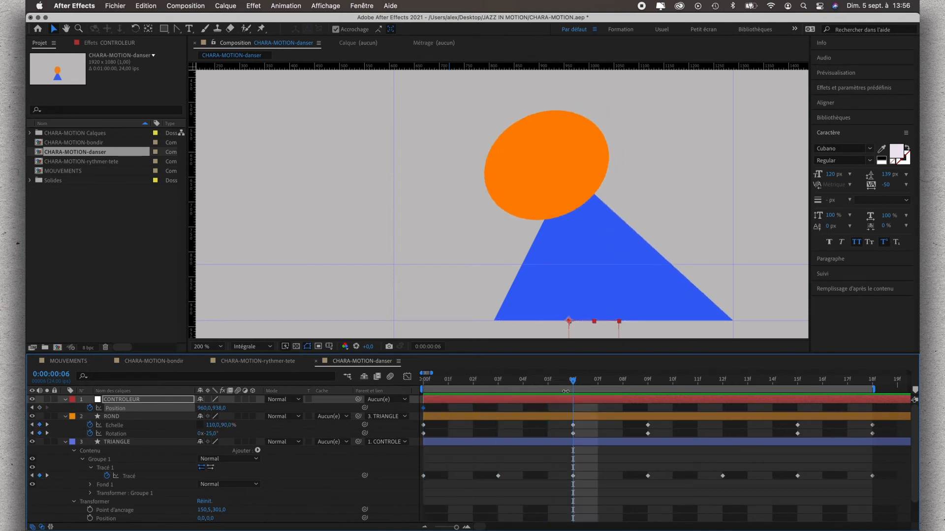
{"action": "left_click", "coordinate": [437, 417]}
Set the CONTROLEUR layer's position to 1140, 938 at frame 9, aligning the triangle's right corner with the right vertical guide
{"action": "left_click_drag", "start_coordinate": [574, 383], "coordinate": [644, 389]}
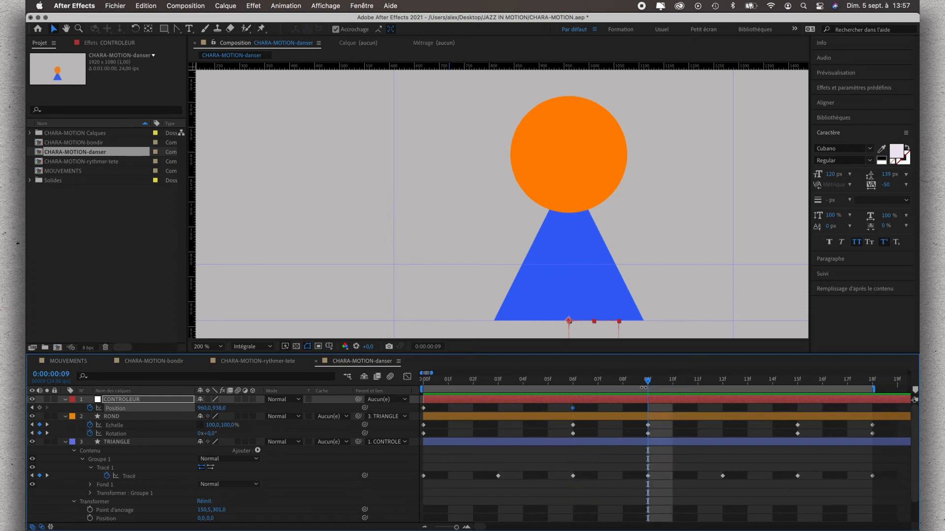
{"action": "left_click_drag", "start_coordinate": [203, 411], "coordinate": [301, 424]}
{"action": "left_click_drag", "start_coordinate": [306, 425], "coordinate": [308, 425]}
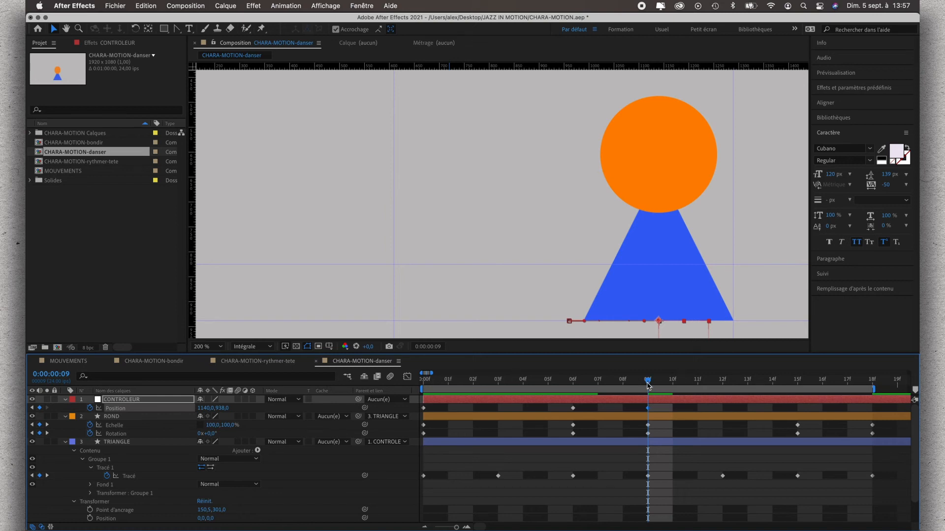
Copy the CONTROLEUR layer's frame 9 position keyframe to frame 15 and place a vertical guide at the triangle's left corner
{"action": "left_click_drag", "start_coordinate": [648, 383], "coordinate": [798, 412]}
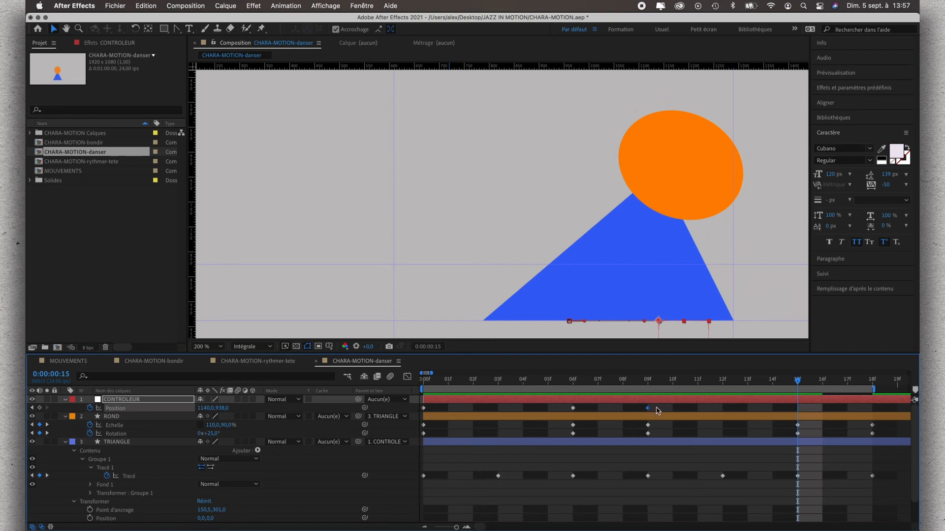
{"action": "key", "text": "super+v"}
{"action": "left_click_drag", "start_coordinate": [194, 288], "coordinate": [484, 309]}
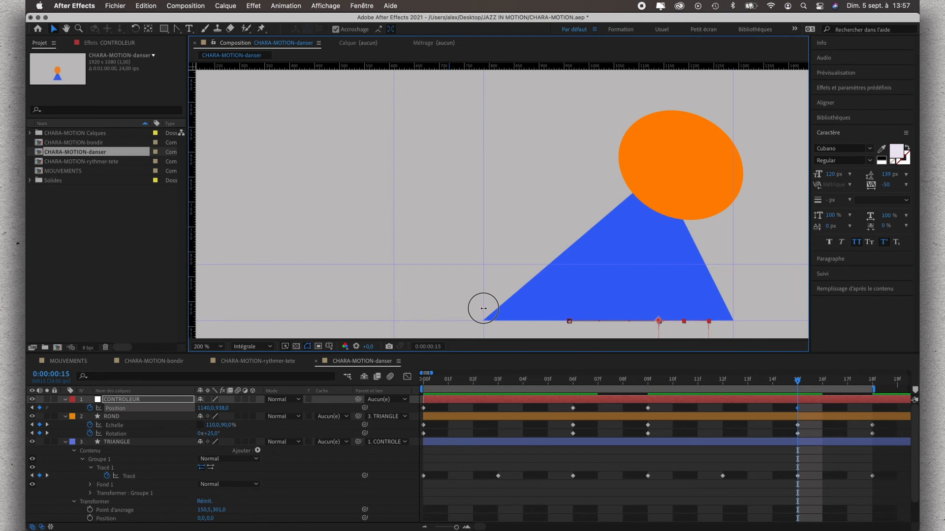
{"action": "left_click_drag", "start_coordinate": [484, 308], "coordinate": [483, 308]}
Copy the CONTROLEUR layer's frame 0 position keyframe to frame 18
{"action": "left_click_drag", "start_coordinate": [798, 385], "coordinate": [873, 385]}
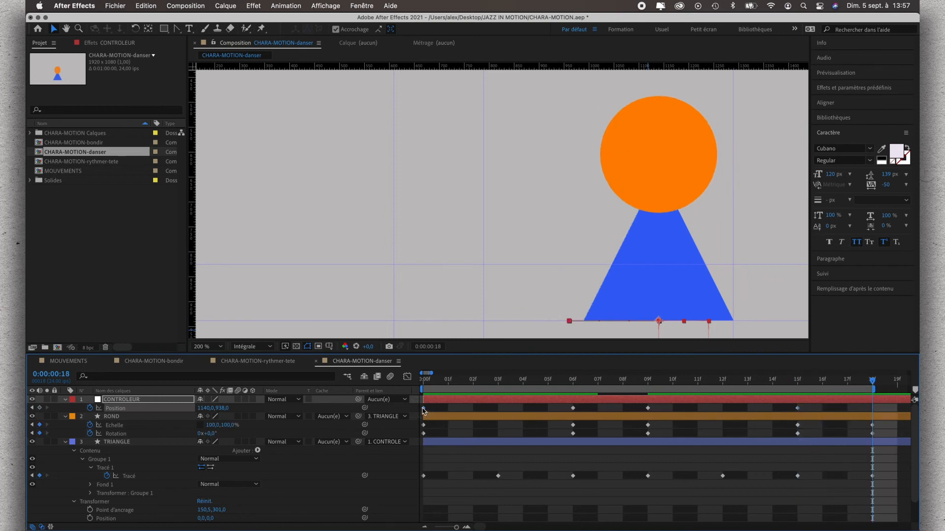
{"action": "left_click", "coordinate": [423, 408]}
{"action": "key", "text": "super+c"}
{"action": "key", "text": "super+v"}
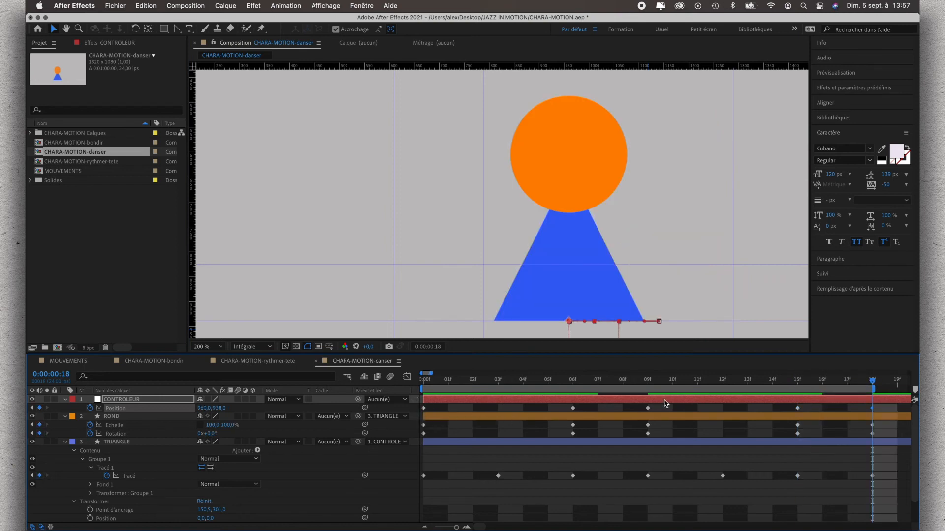
Play the animation from frame 0 to review the character's sideways movement
{"action": "left_click_drag", "start_coordinate": [874, 382], "coordinate": [418, 384]}
{"action": "key", "text": "space"}
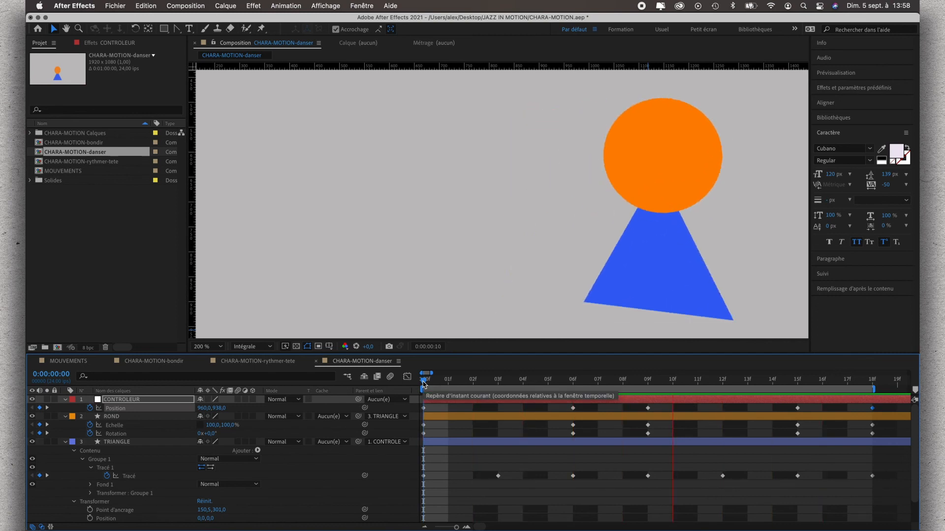
{"action": "left_click", "coordinate": [423, 383]}
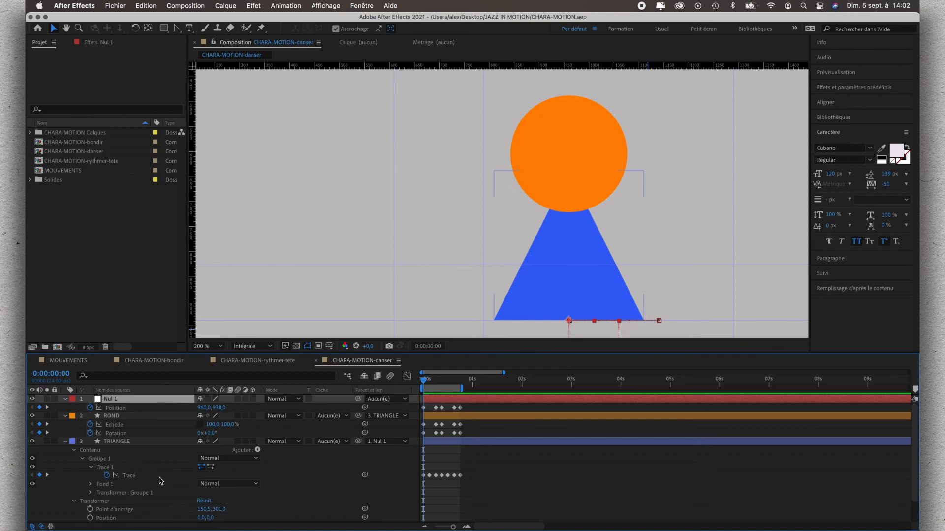
Try looping the TRIANGLE layer's Tracé path with the expression loopOut("cycle"), then remove that expression
{"action": "left_click", "coordinate": [163, 477]}
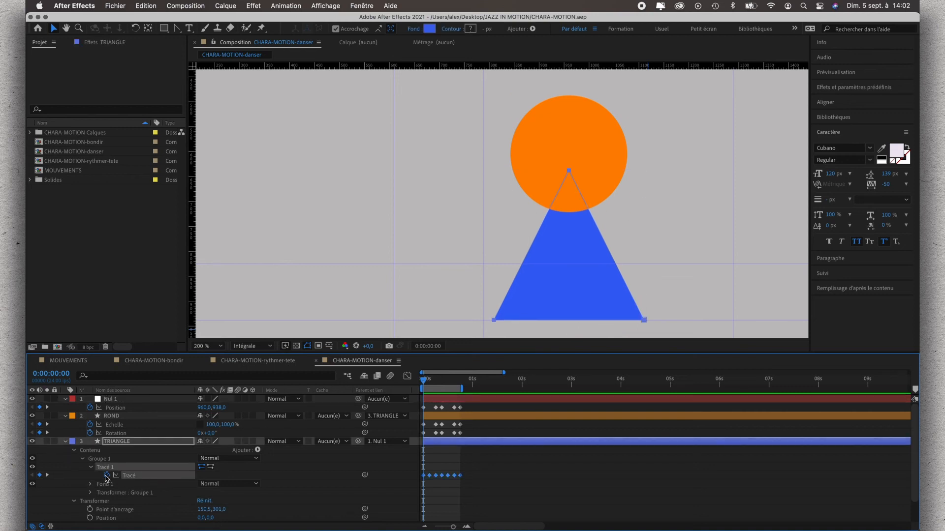
{"action": "left_click", "coordinate": [107, 476], "text": "alt"}
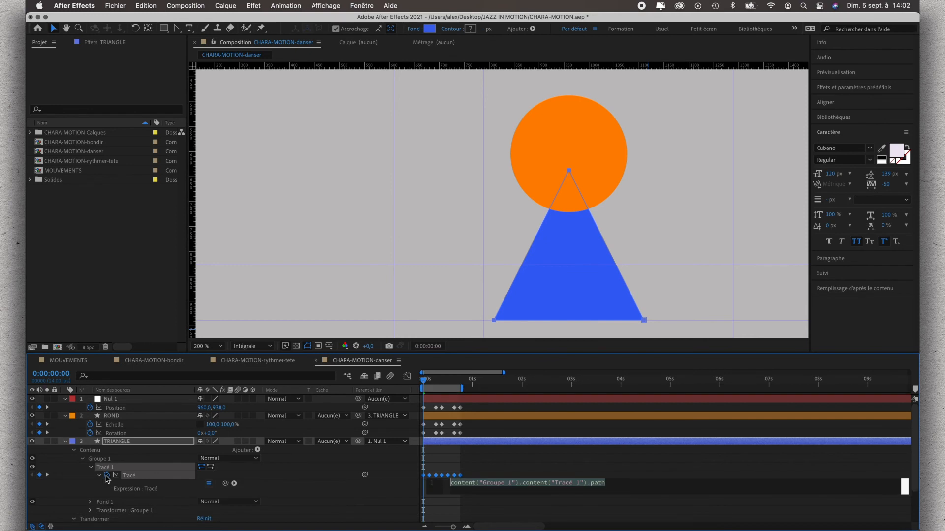
{"action": "type", "text": "loop"}
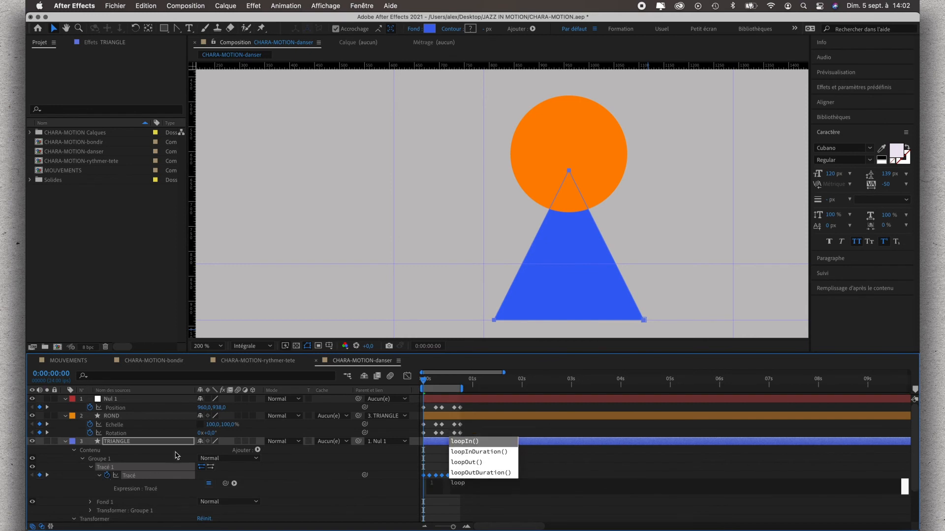
{"action": "left_click", "coordinate": [472, 462]}
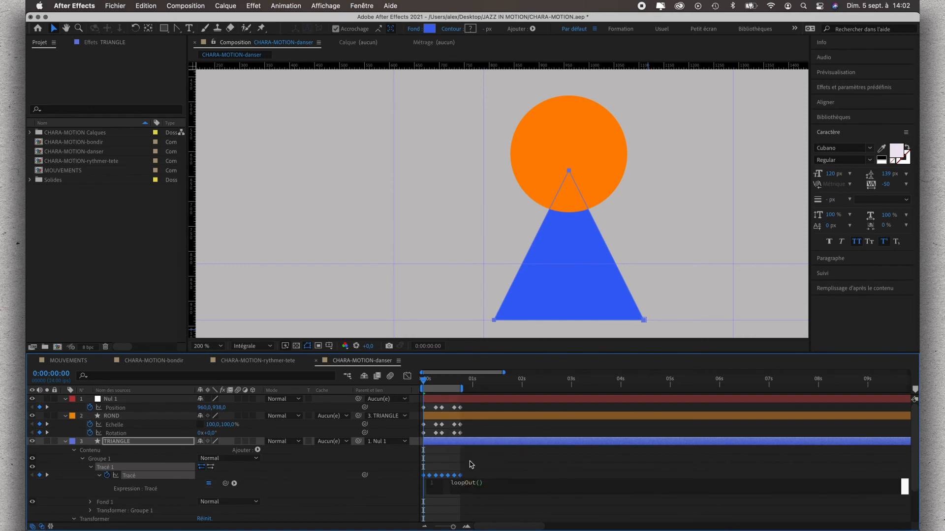
{"action": "type", "text": "\""}
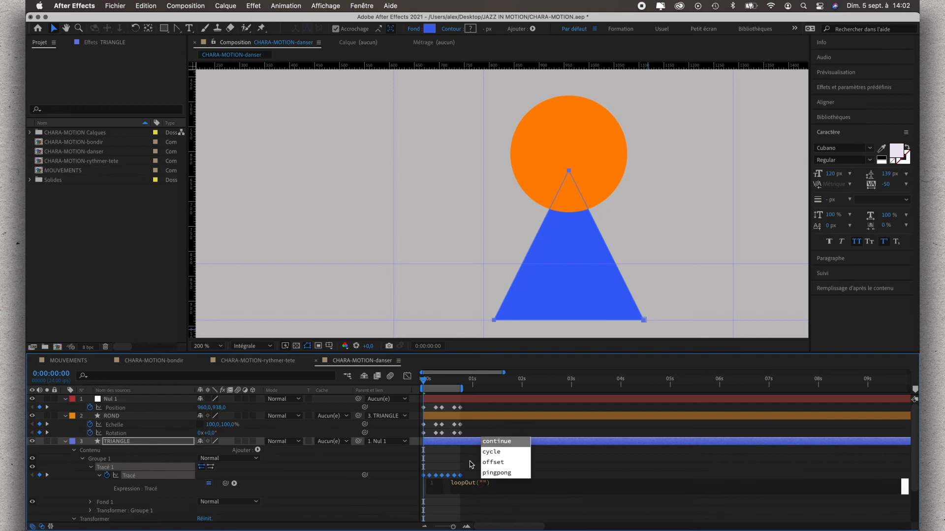
{"action": "left_click", "coordinate": [506, 453]}
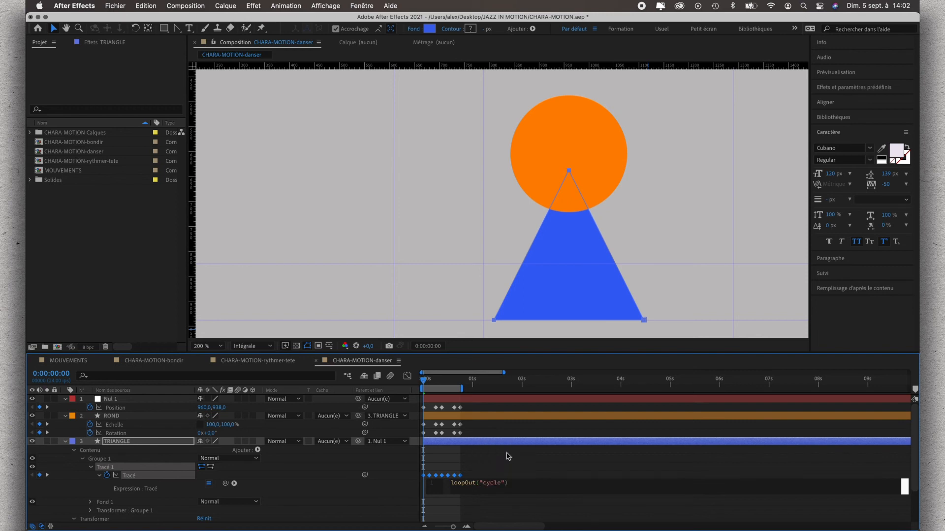
{"action": "left_click", "coordinate": [506, 461]}
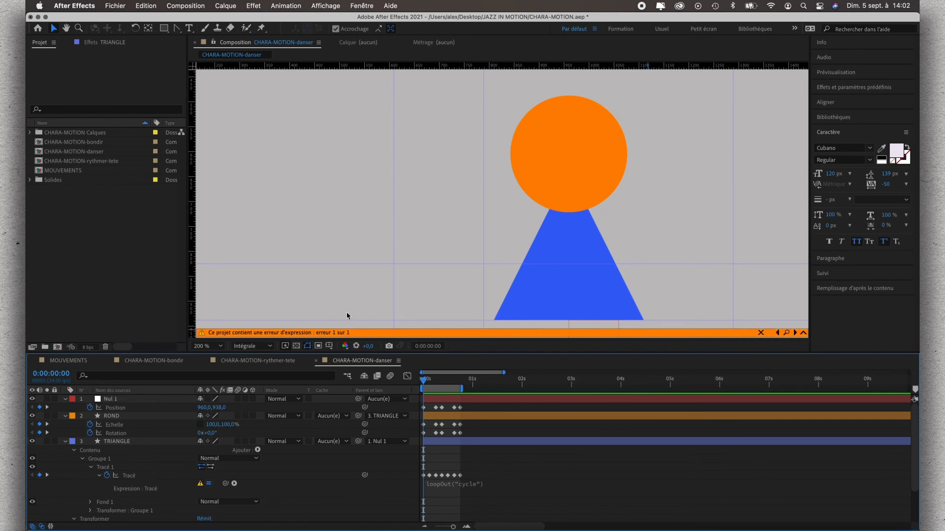
{"action": "mouse_move", "coordinate": [425, 383]}
{"action": "left_mouse_down"}
{"action": "mouse_move", "coordinate": [520, 383]}
{"action": "mouse_move", "coordinate": [436, 384]}
{"action": "left_mouse_up"}
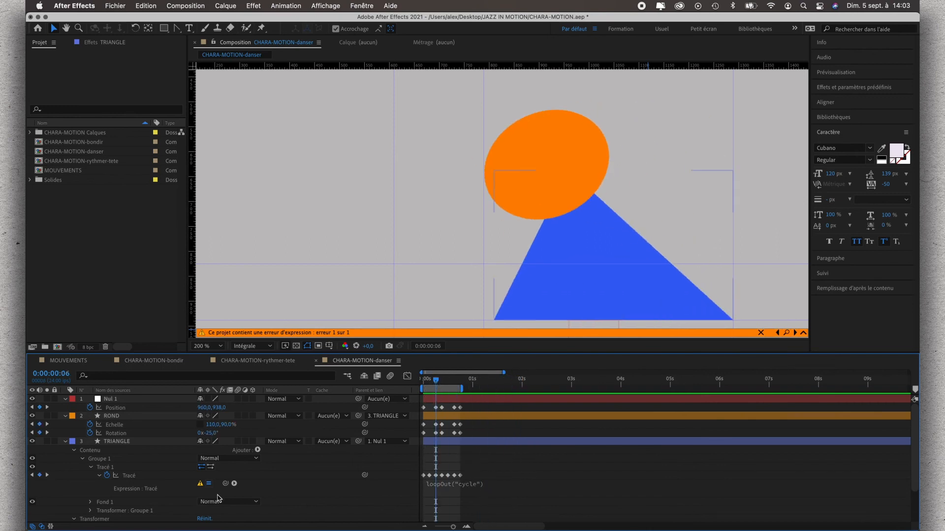
{"action": "left_click", "coordinate": [107, 475], "text": "alt"}
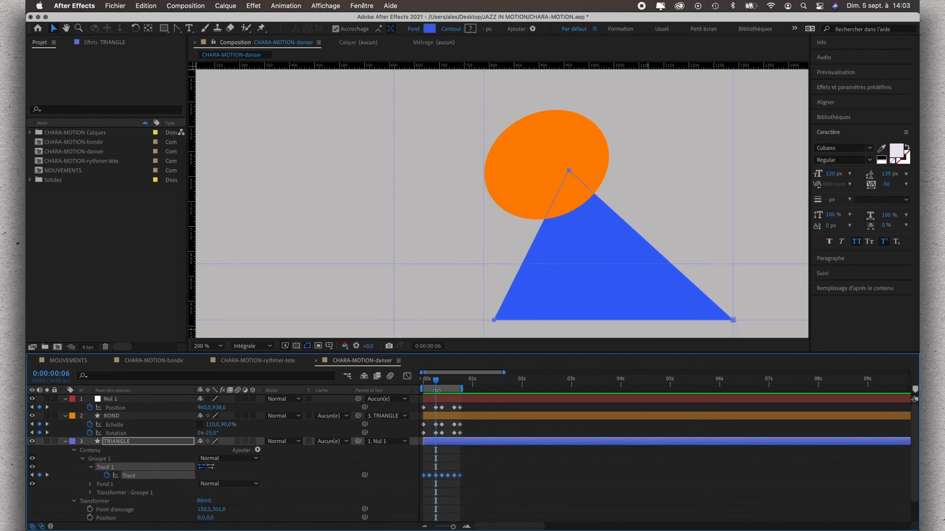
Paste copies of the triangle's path keyframes end to end from frame 18, extending the path animation to 0:00:04:12
{"action": "left_click_drag", "start_coordinate": [436, 382], "coordinate": [462, 396]}
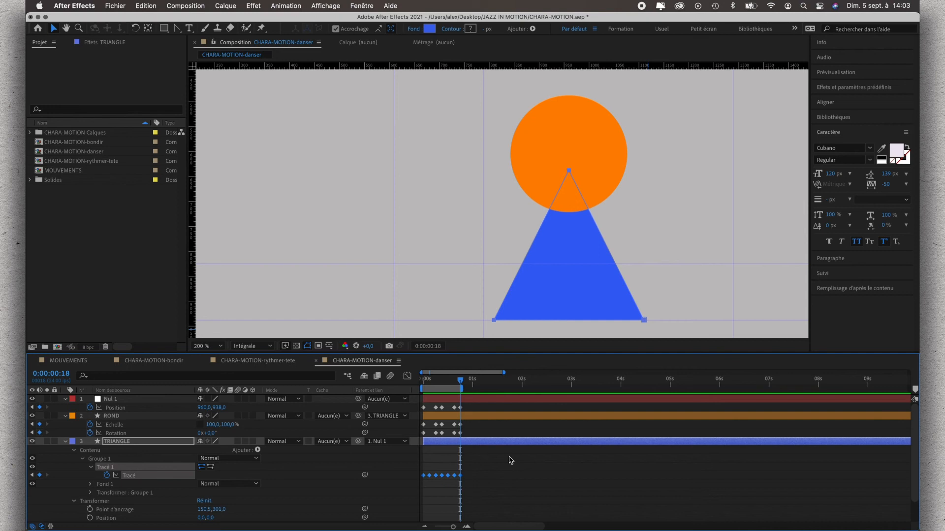
{"action": "left_click_drag", "start_coordinate": [462, 385], "coordinate": [646, 392]}
{"action": "key", "text": "super+v"}
{"action": "key", "text": "super+v"}
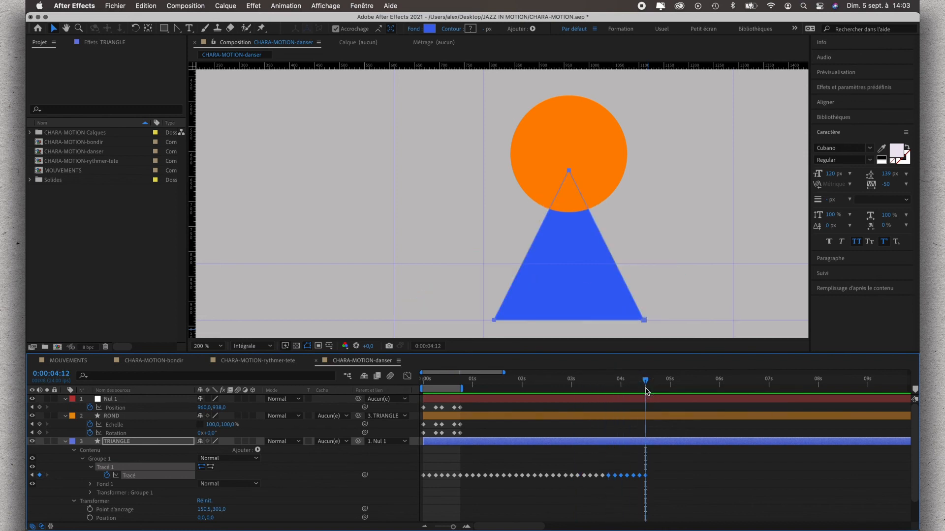
Copy all the triangle's path keyframes and paste the block at 0:00:04:12, 0:00:09:00 and 0:00:13:12
{"action": "left_click", "coordinate": [162, 477]}
{"action": "key", "text": "super+v"}
{"action": "scroll", "coordinate": [658, 478], "scroll_direction": "right", "scroll_amount": 5}
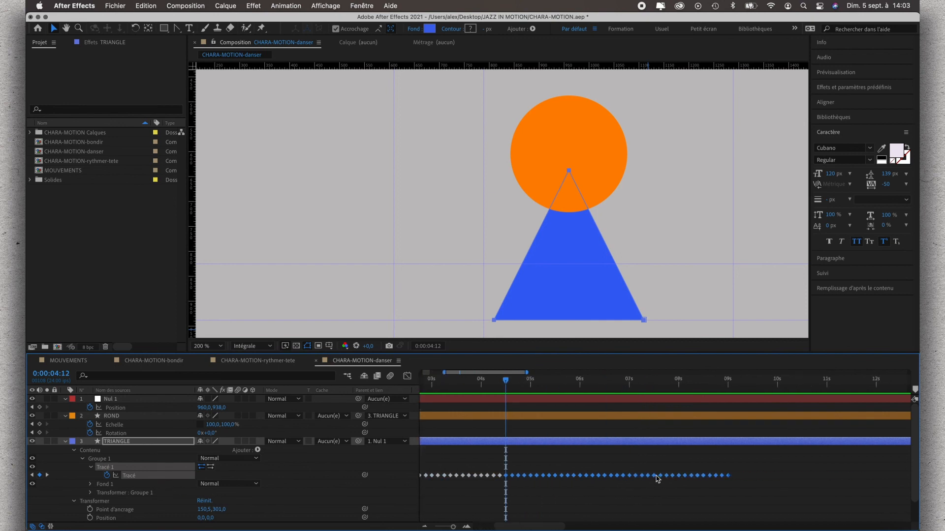
{"action": "left_click_drag", "start_coordinate": [646, 386], "coordinate": [677, 388]}
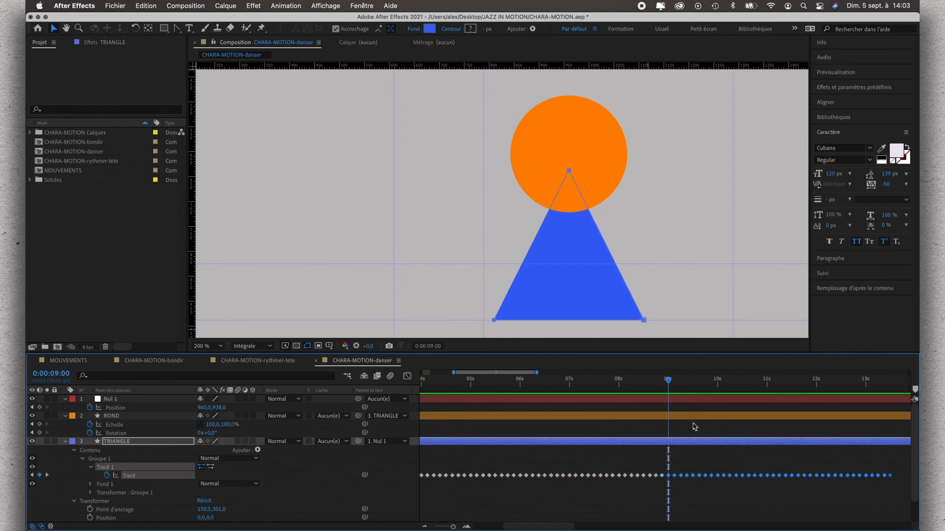
{"action": "scroll", "coordinate": [694, 429], "scroll_direction": "right", "scroll_amount": 5}
{"action": "left_click_drag", "start_coordinate": [636, 384], "coordinate": [650, 385]}
{"action": "key", "text": "super+v"}
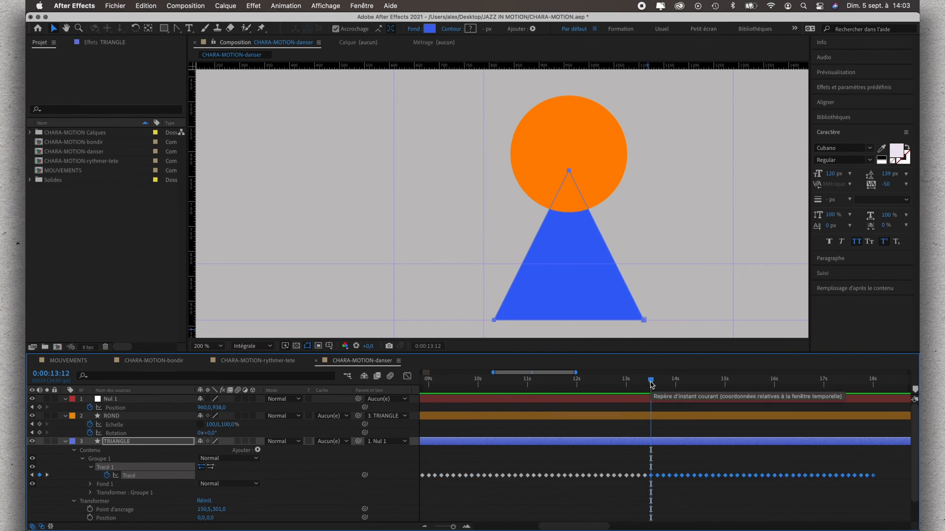
Paste the triangle's full set of path keyframes at 0:00:18:00 and 0:00:36:00 to fill the rest of the composition
{"action": "left_click_drag", "start_coordinate": [652, 381], "coordinate": [879, 412]}
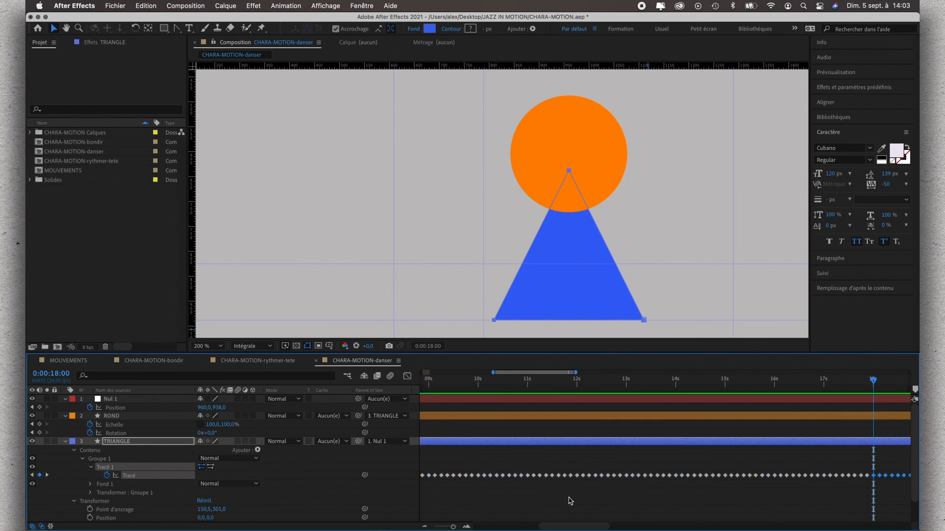
{"action": "scroll", "coordinate": [646, 474], "scroll_direction": "right", "scroll_amount": 15}
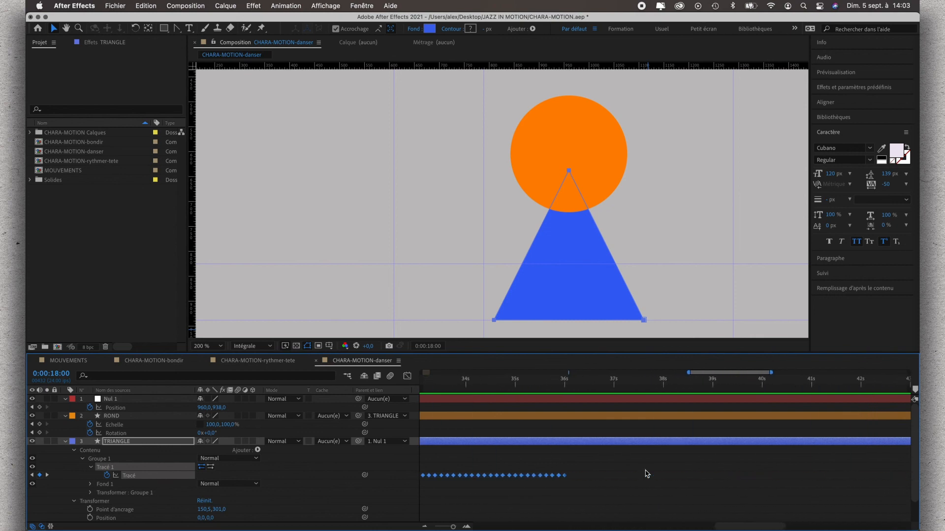
{"action": "left_click_drag", "start_coordinate": [506, 381], "coordinate": [525, 385]}
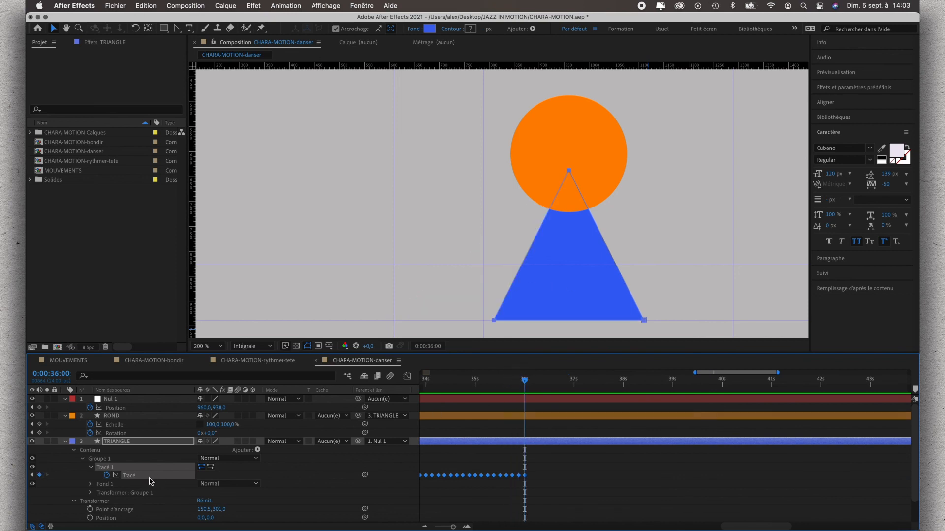
{"action": "key", "text": "super+v"}
{"action": "scroll", "coordinate": [647, 481], "scroll_direction": "right", "scroll_amount": 15}
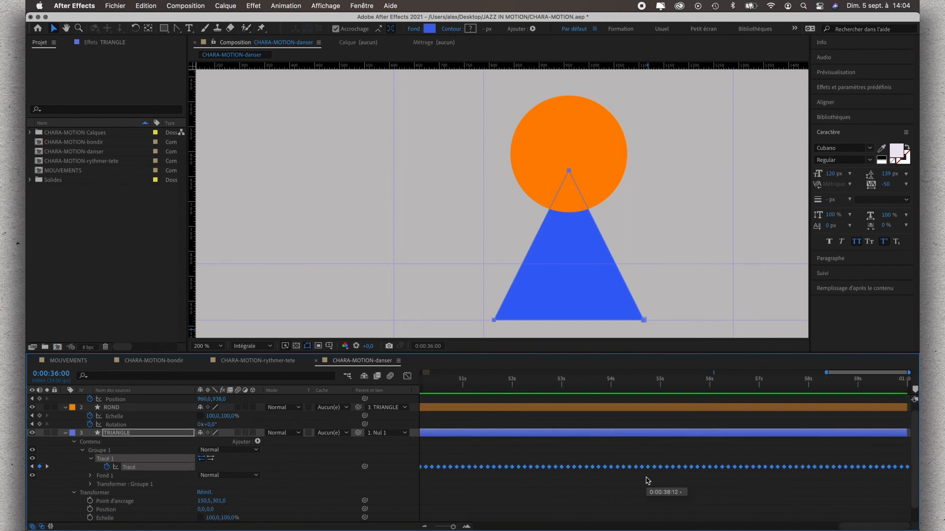
{"action": "scroll", "coordinate": [647, 481], "scroll_direction": "left", "scroll_amount": 20}
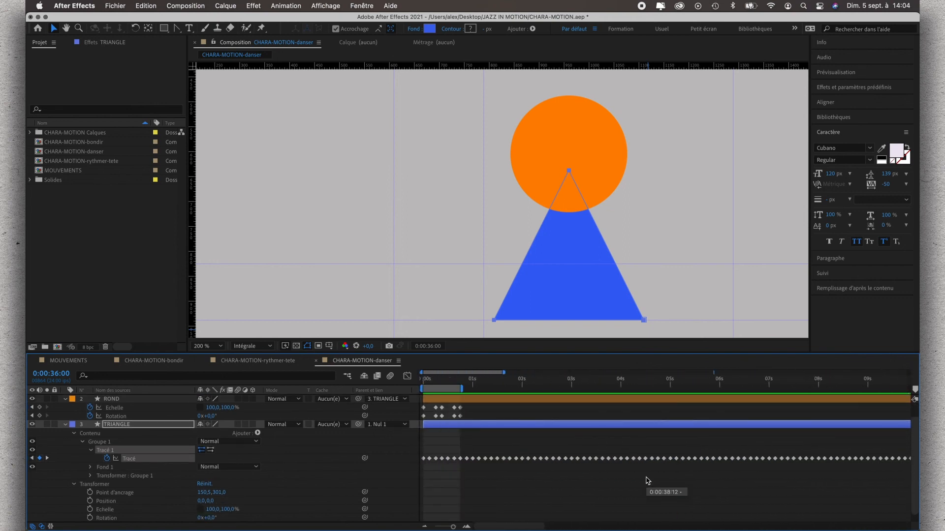
Extend the end of the work area from frame 18 to the end of the composition
{"action": "left_click_drag", "start_coordinate": [463, 389], "coordinate": [915, 392]}
{"action": "scroll", "coordinate": [679, 438], "scroll_direction": "left", "scroll_amount": 15}
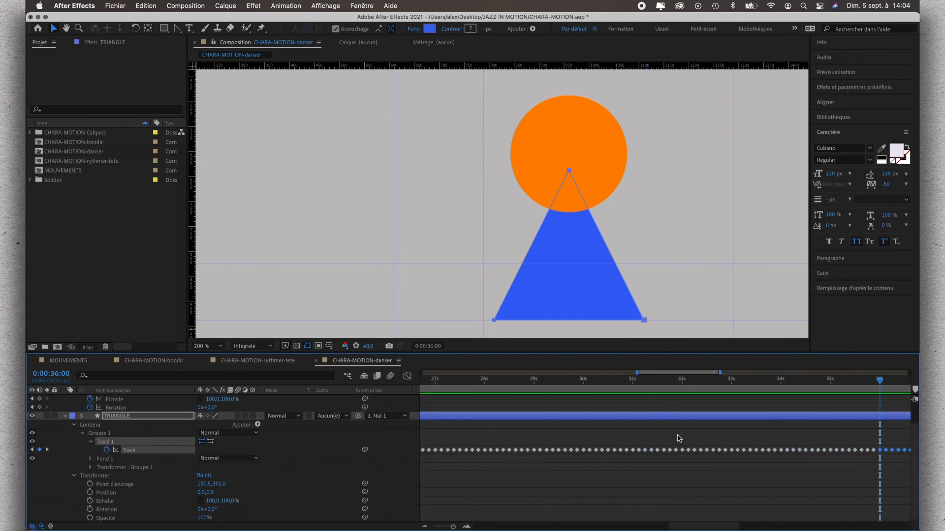
{"action": "scroll", "coordinate": [679, 439], "scroll_direction": "left", "scroll_amount": 17}
{"action": "scroll", "coordinate": [679, 438], "scroll_direction": "up", "scroll_amount": 3}
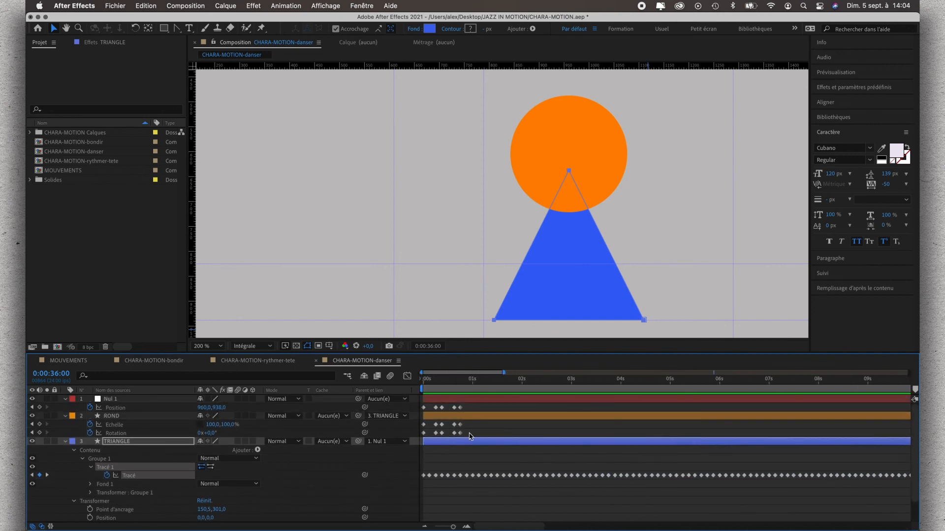
Add the expression loopOut("cycle") to the Nul 1 layer's position and copy the expression text
{"action": "left_click", "coordinate": [134, 409]}
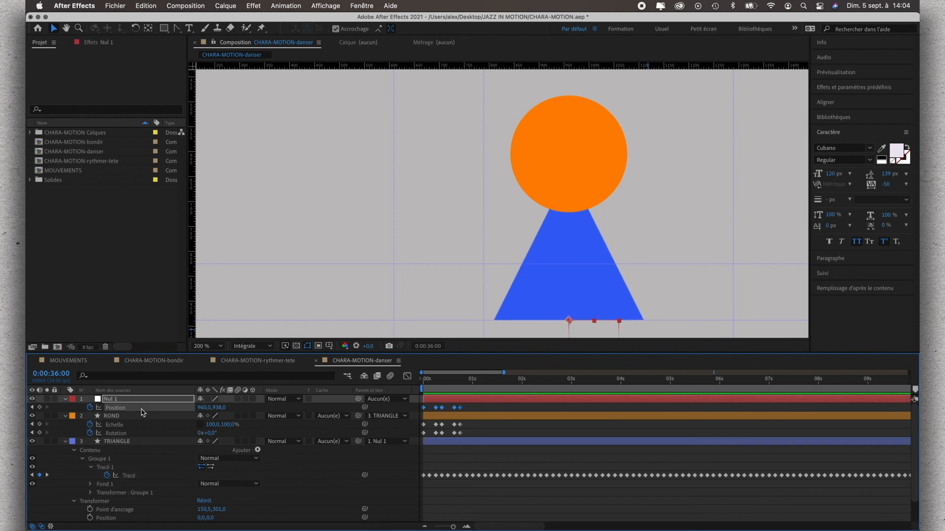
{"action": "left_click", "coordinate": [90, 408], "text": "alt"}
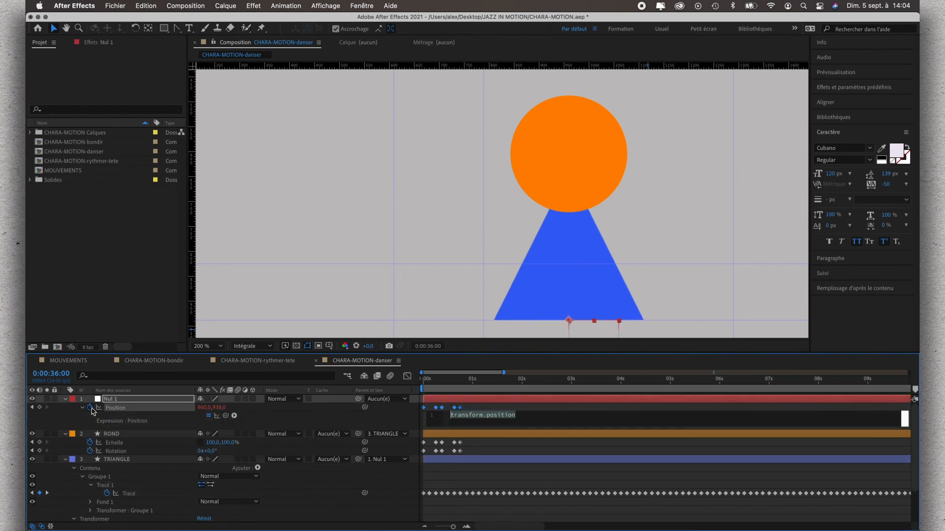
{"action": "type", "text": "loop"}
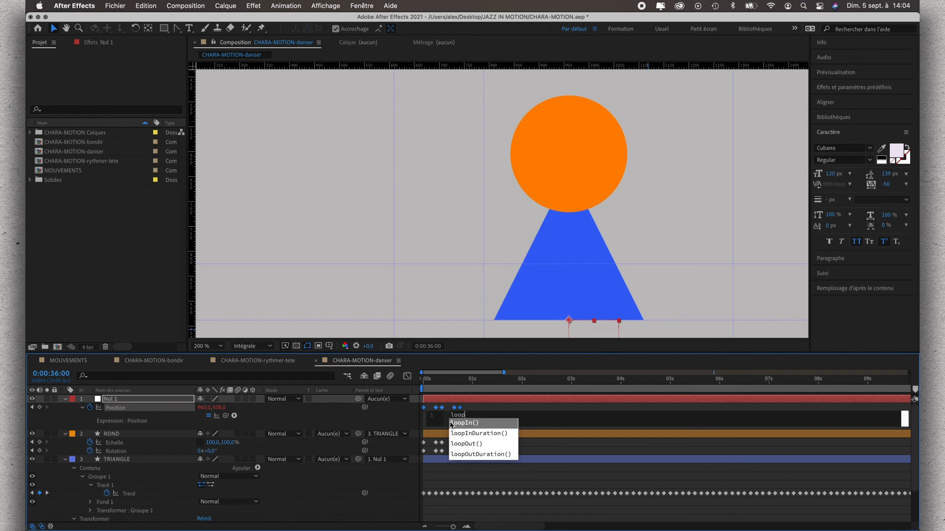
{"action": "left_click", "coordinate": [474, 443]}
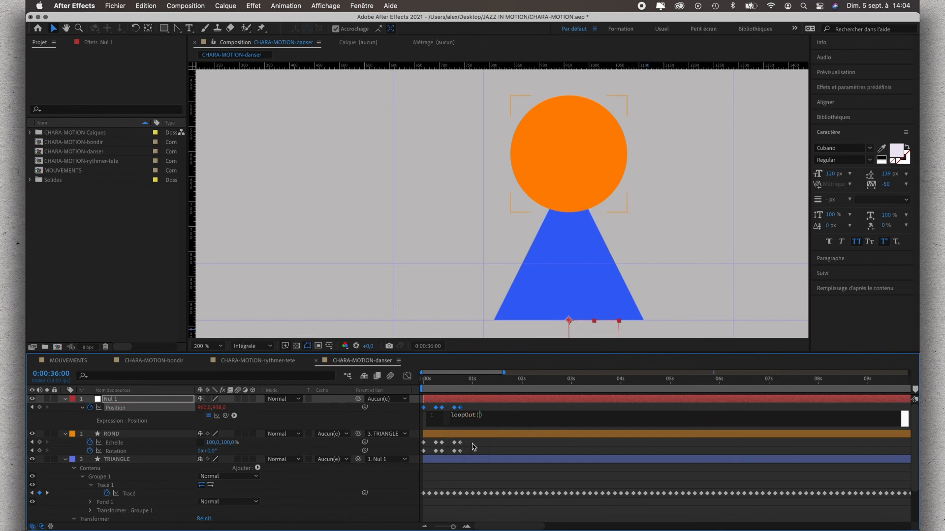
{"action": "type", "text": "\""}
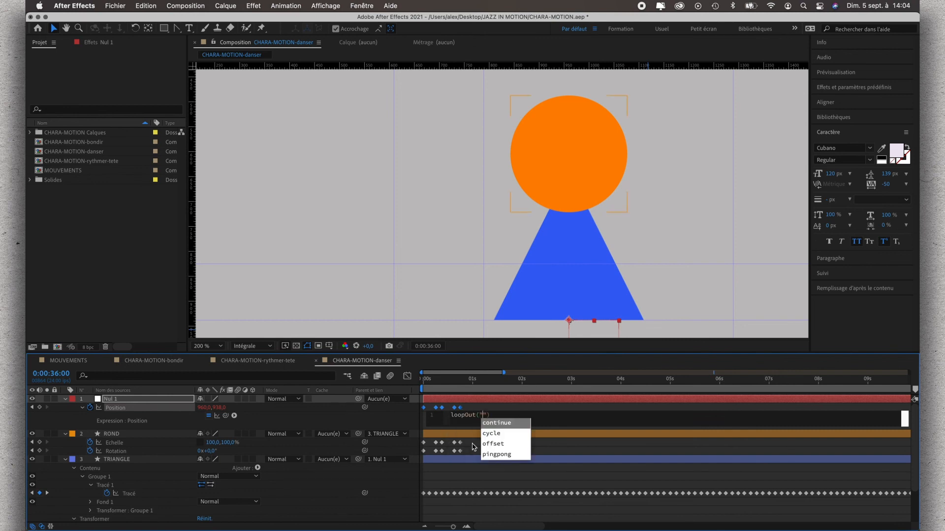
{"action": "left_click", "coordinate": [511, 435]}
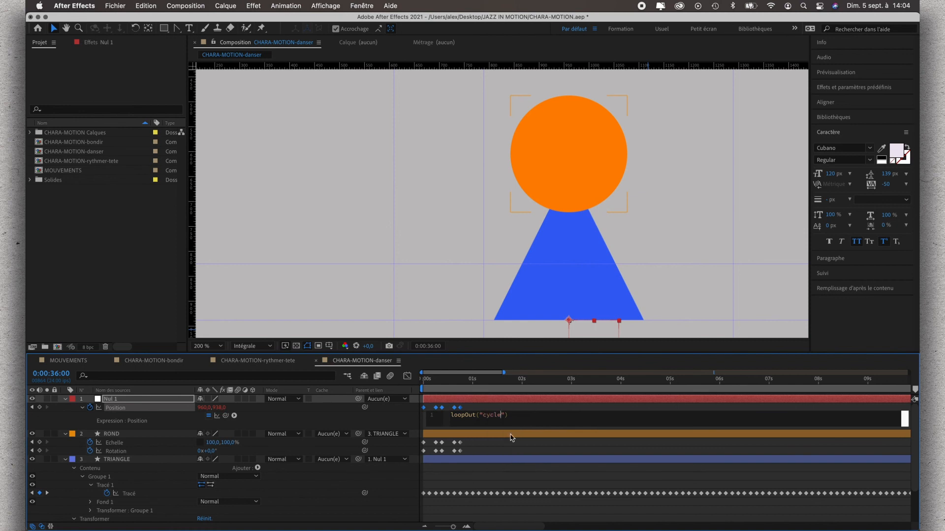
{"action": "triple_click", "coordinate": [493, 417]}
{"action": "key", "text": "super+c"}
{"action": "left_click", "coordinate": [516, 409]}
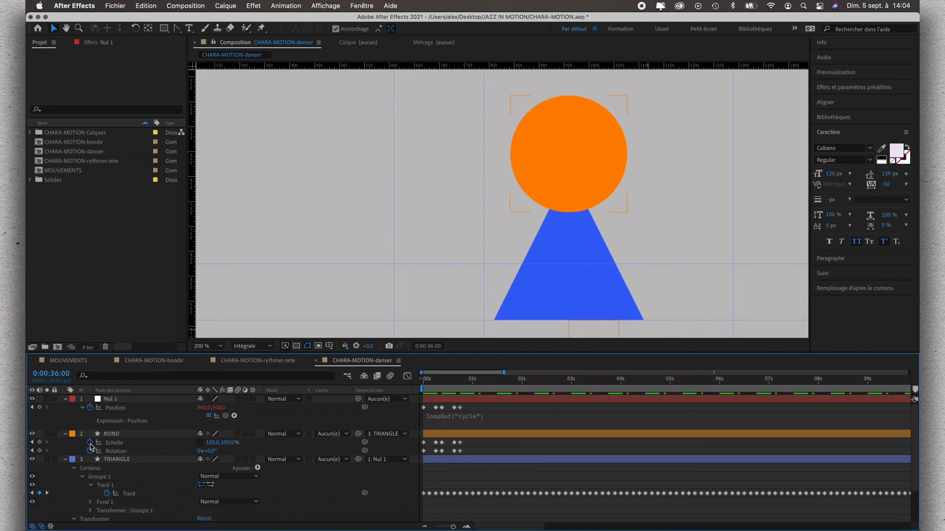
Paste the loopOut("cycle") expression onto the ROND layer's scale and rotation
{"action": "left_click", "coordinate": [90, 444], "text": "alt"}
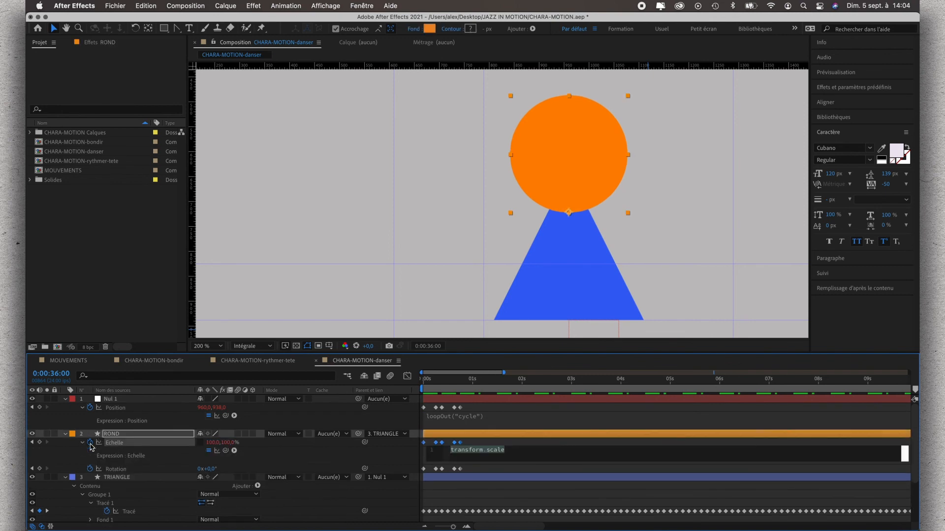
{"action": "key", "text": "super+v"}
{"action": "left_click", "coordinate": [89, 470], "text": "alt"}
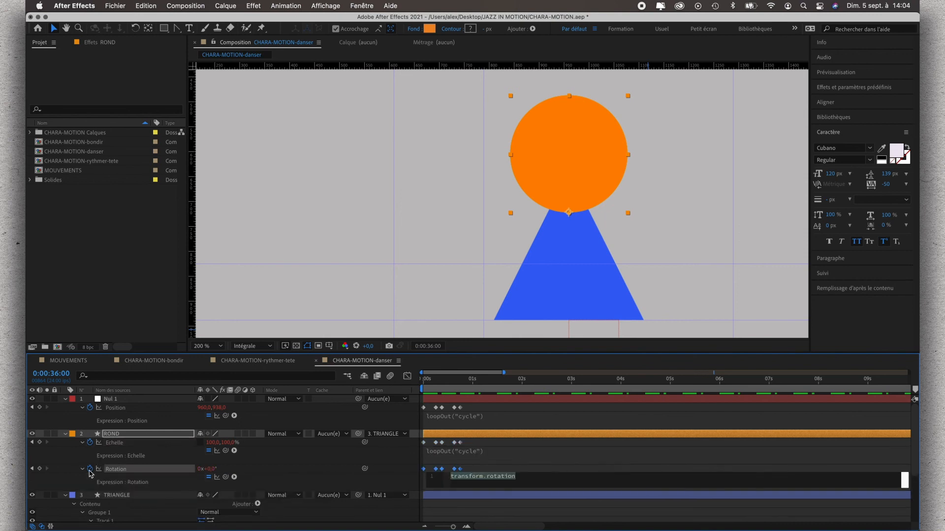
{"action": "key", "text": "super+v"}
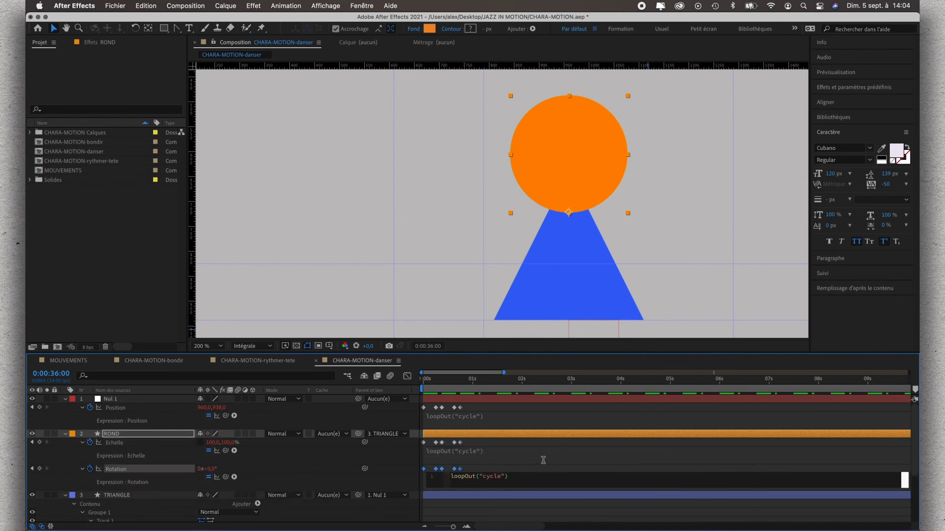
{"action": "left_click", "coordinate": [541, 457]}
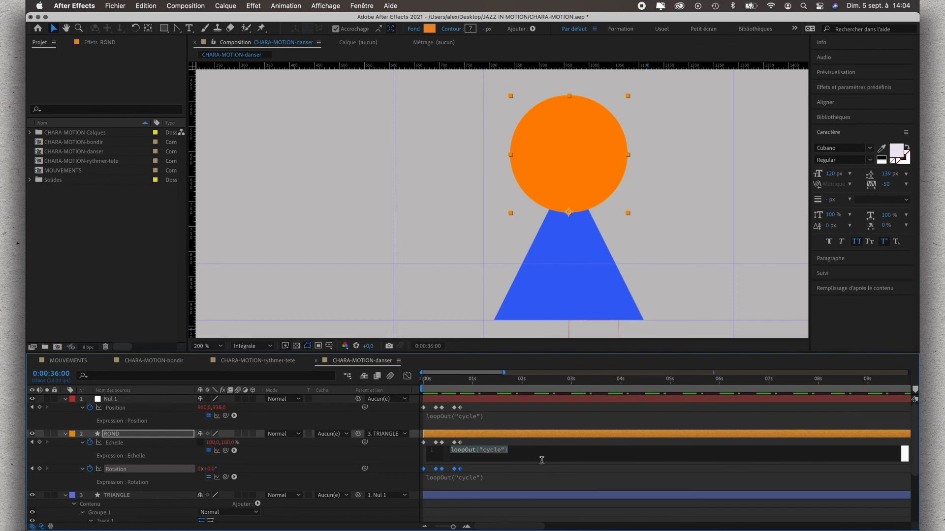
{"action": "left_click", "coordinate": [538, 475]}
{"action": "left_click", "coordinate": [556, 437]}
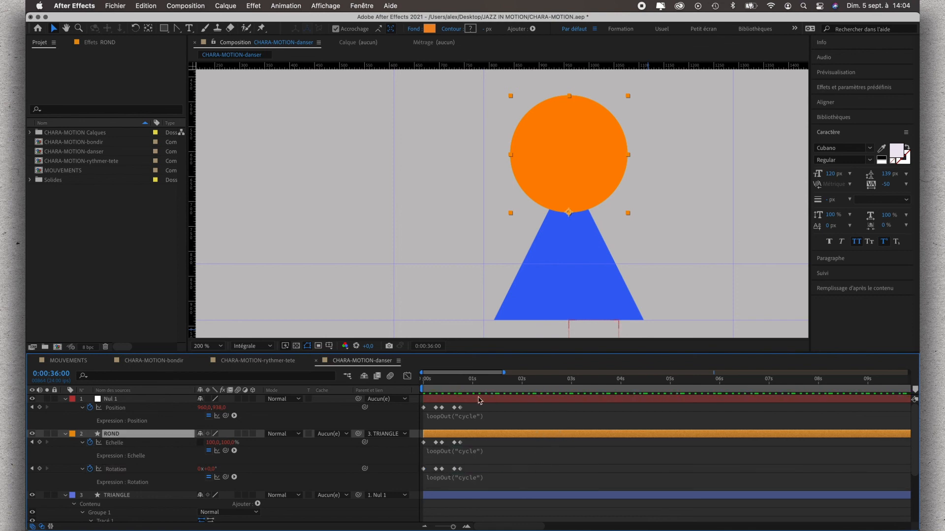
Play the composition from frame 0 to review the looping dance
{"action": "left_click_drag", "start_coordinate": [467, 380], "coordinate": [401, 392]}
{"action": "key", "text": "space"}
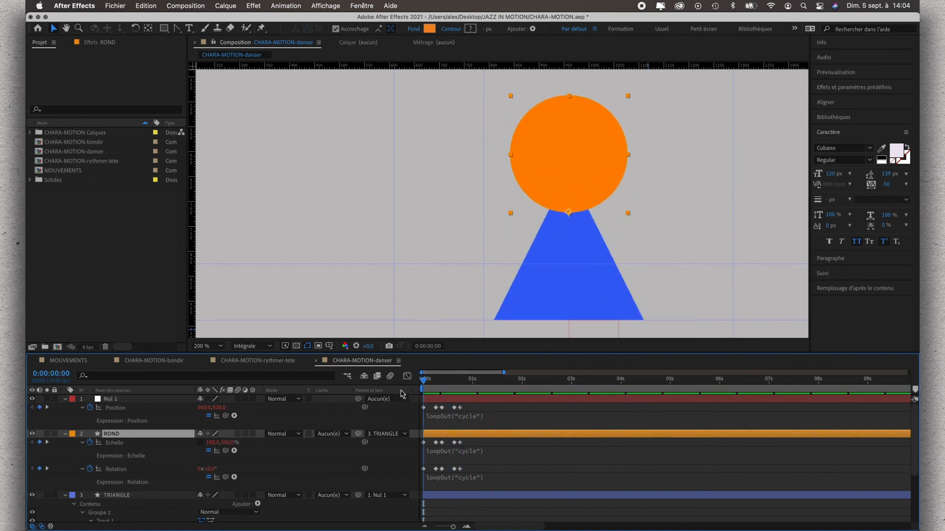